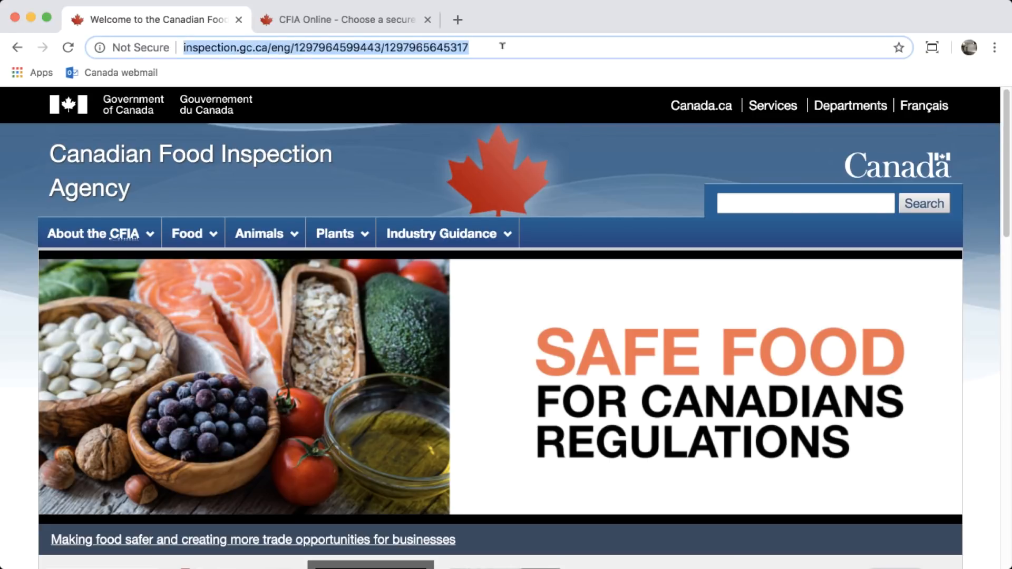
Go to inspection.gc.ca/safefood to open the Safe Food for Canadians Regulations page.
type("inspec")
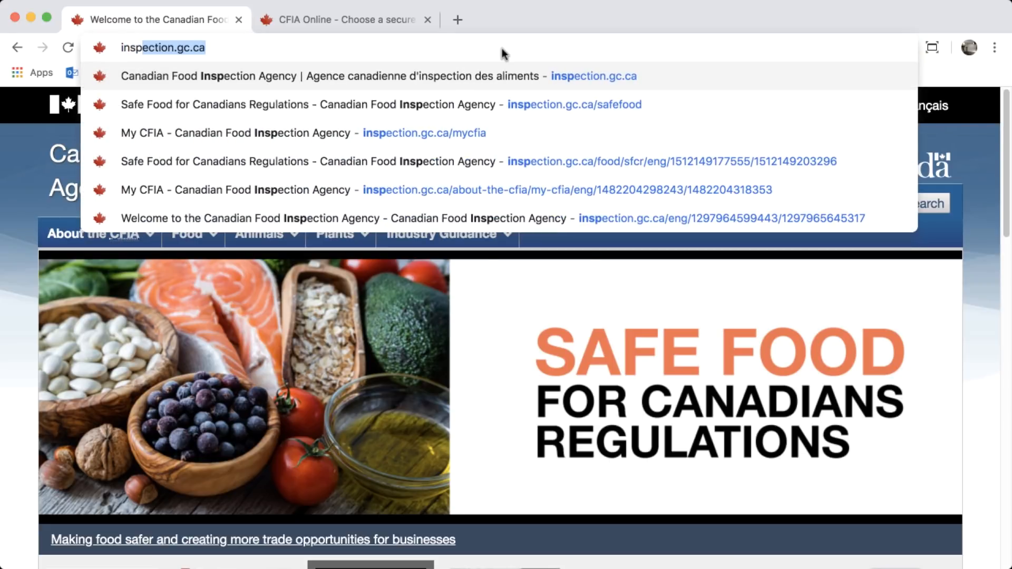
type("tion.g")
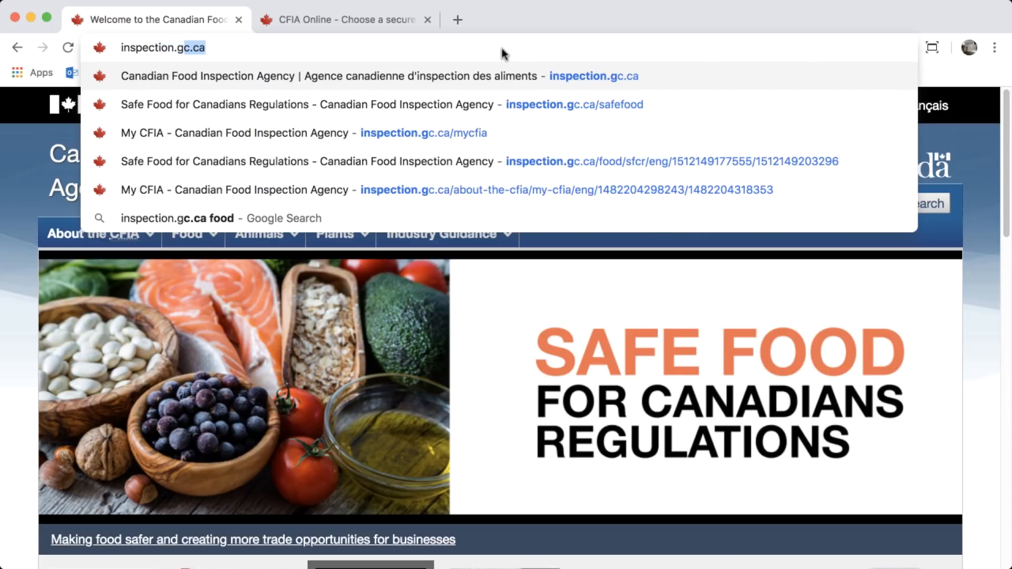
type("c.ca/safe")
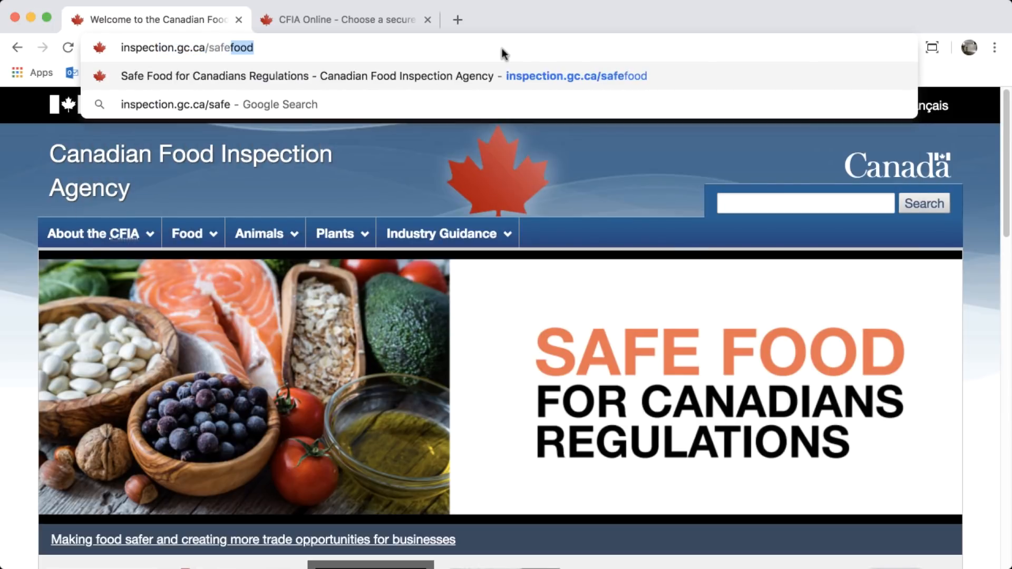
type("food")
key("Return")
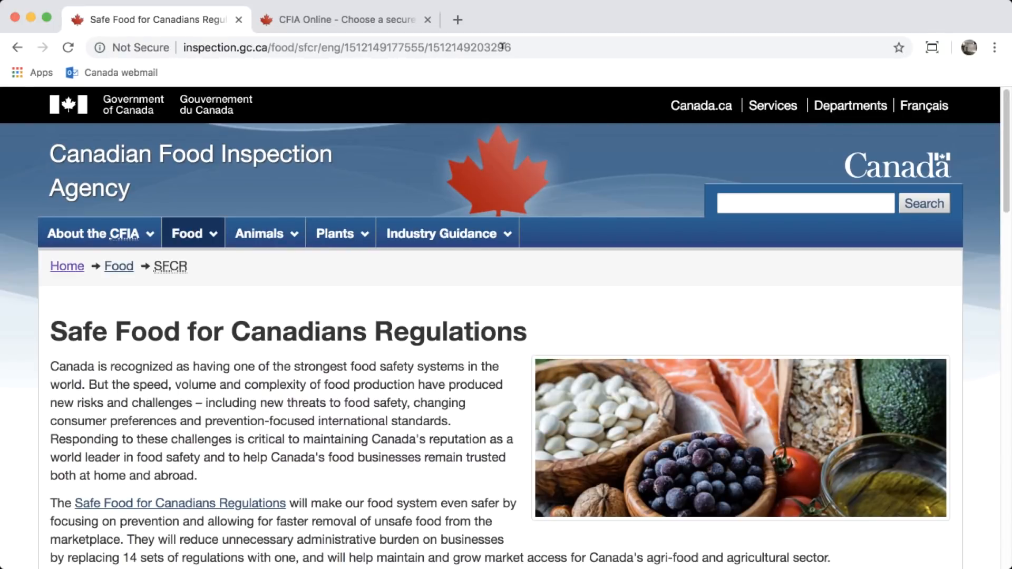
Look through the services, related information and features offered on the Safe Food for Canadians Regulations page.
scroll(606, 323, "down", 5)
scroll(606, 321, "down", 3)
scroll(606, 327, "down", 3)
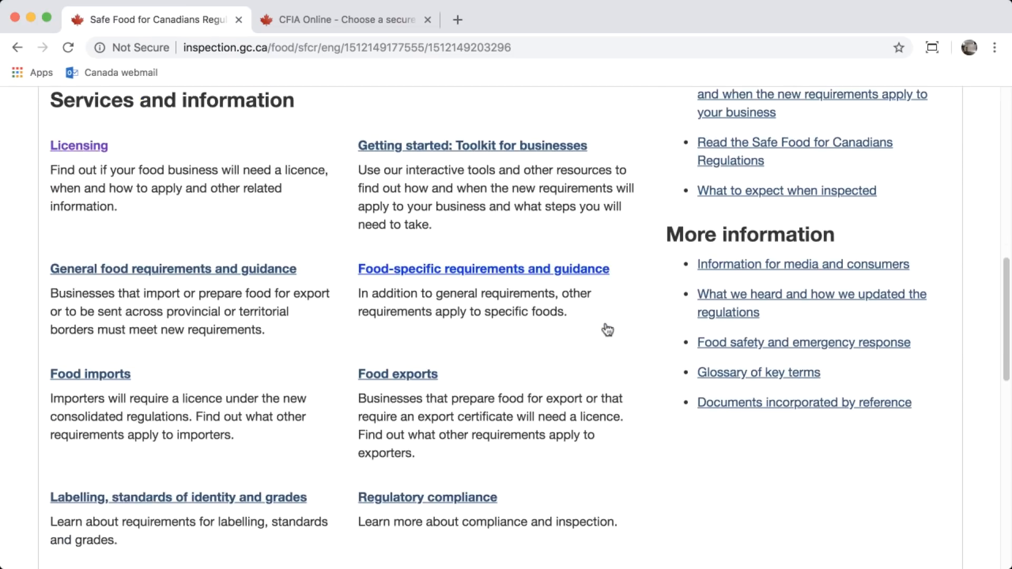
scroll(606, 324, "down", 1)
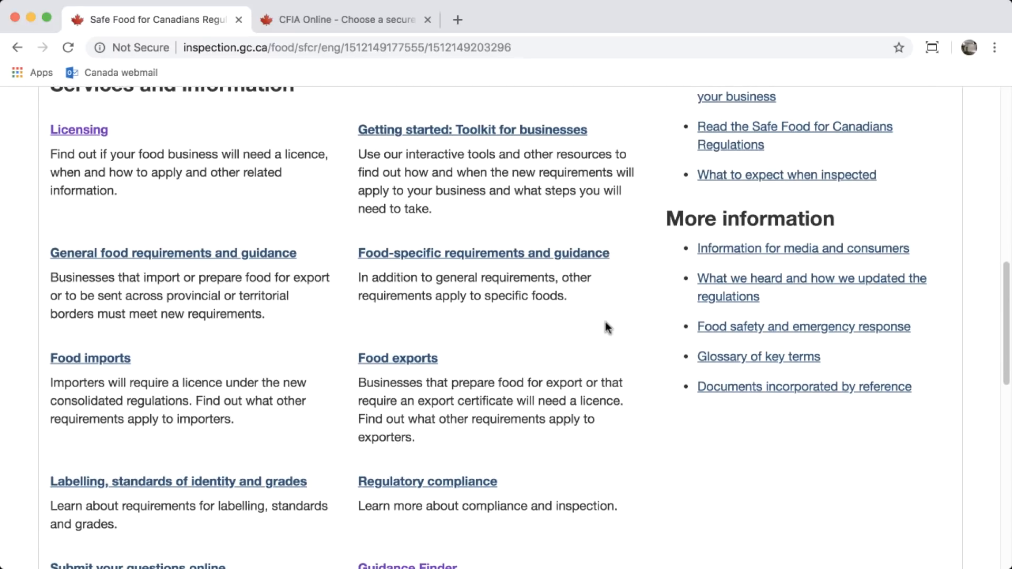
scroll(605, 322, "down", 2)
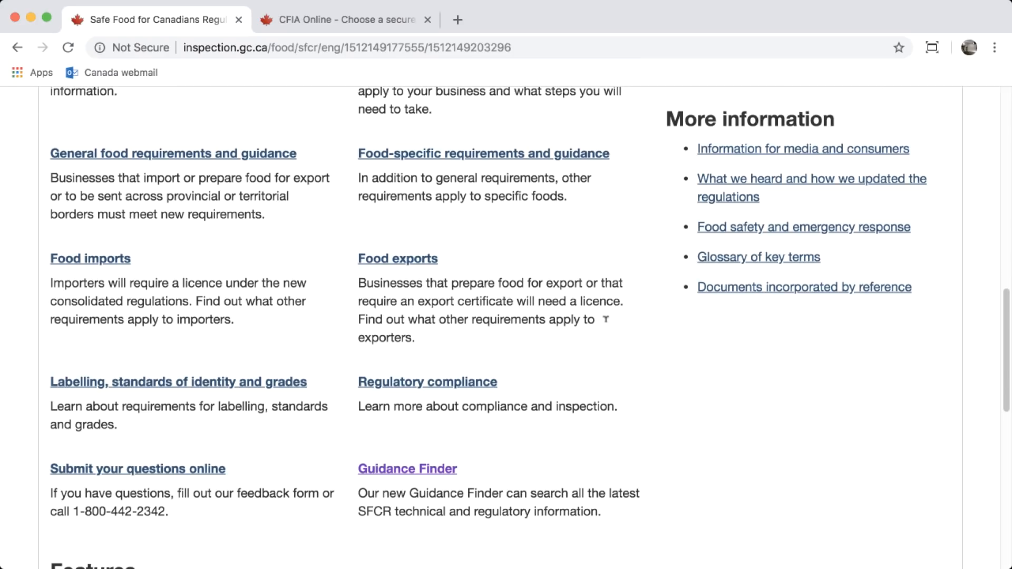
scroll(605, 322, "down", 3)
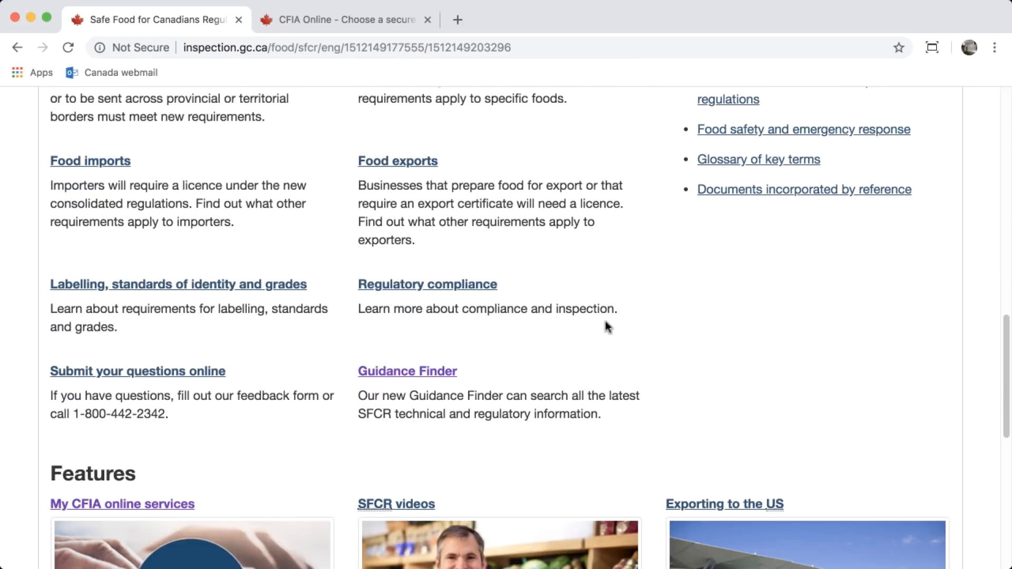
scroll(605, 327, "down", 4)
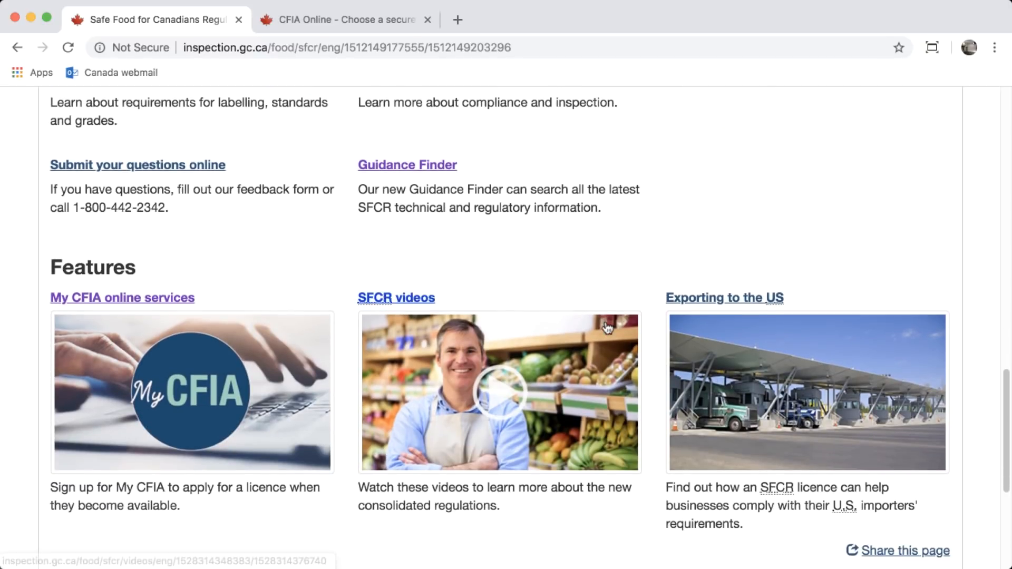
scroll(606, 326, "down", 2)
scroll(606, 326, "up", 8)
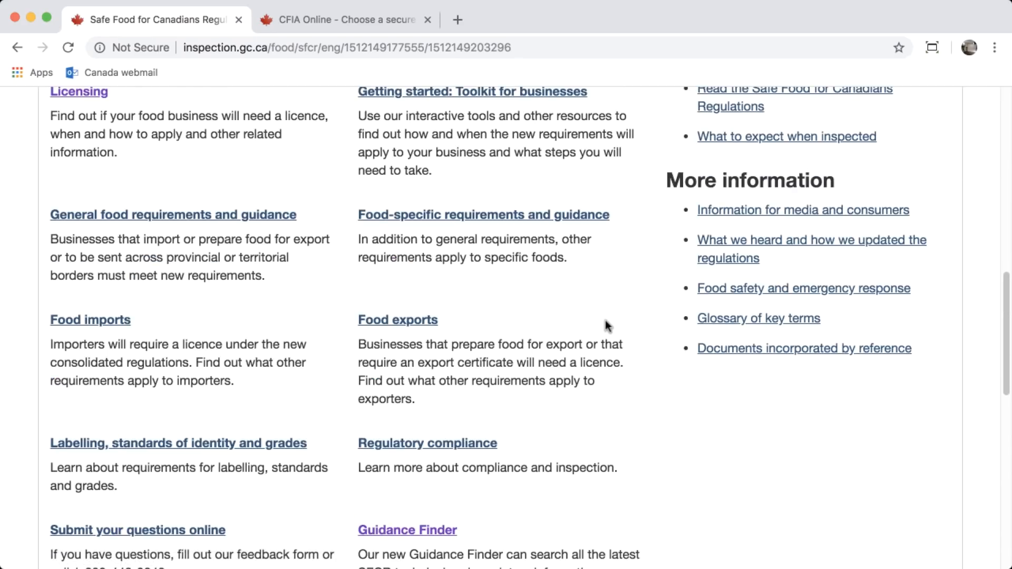
scroll(605, 320, "up", 13)
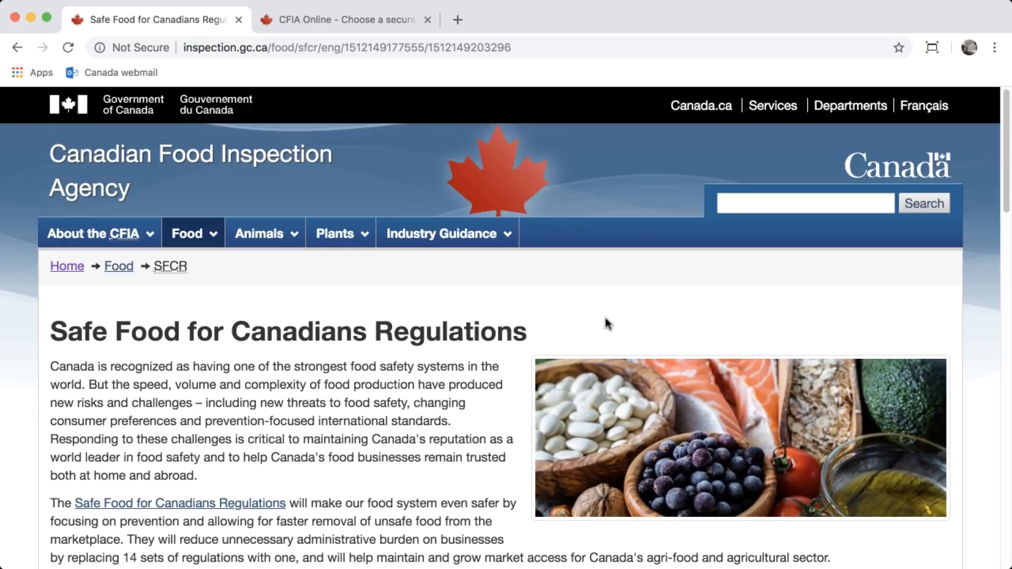
Go to inspection.gc.ca/mycfia to open the My CFIA page.
left_click(485, 49)
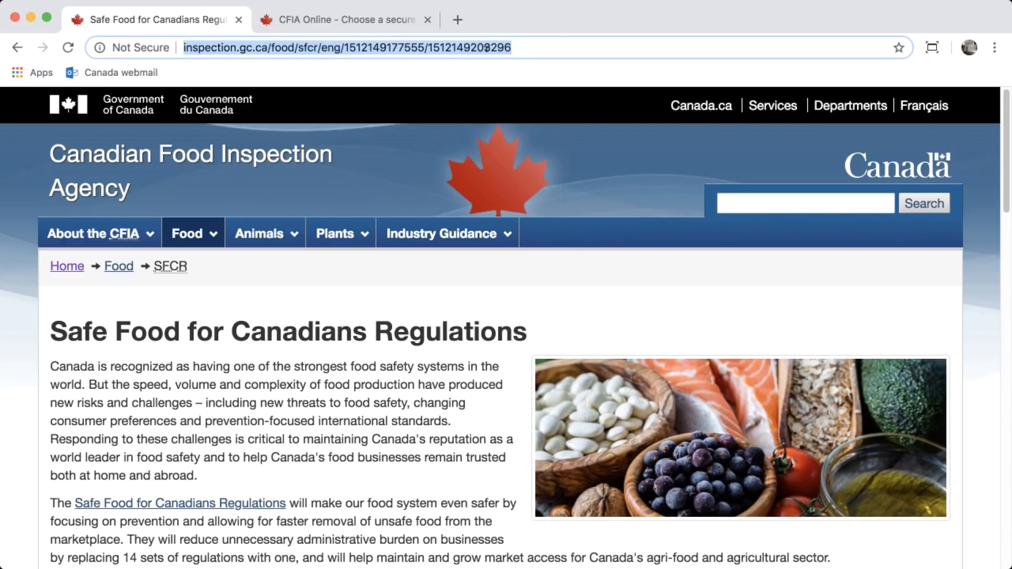
type("inspec")
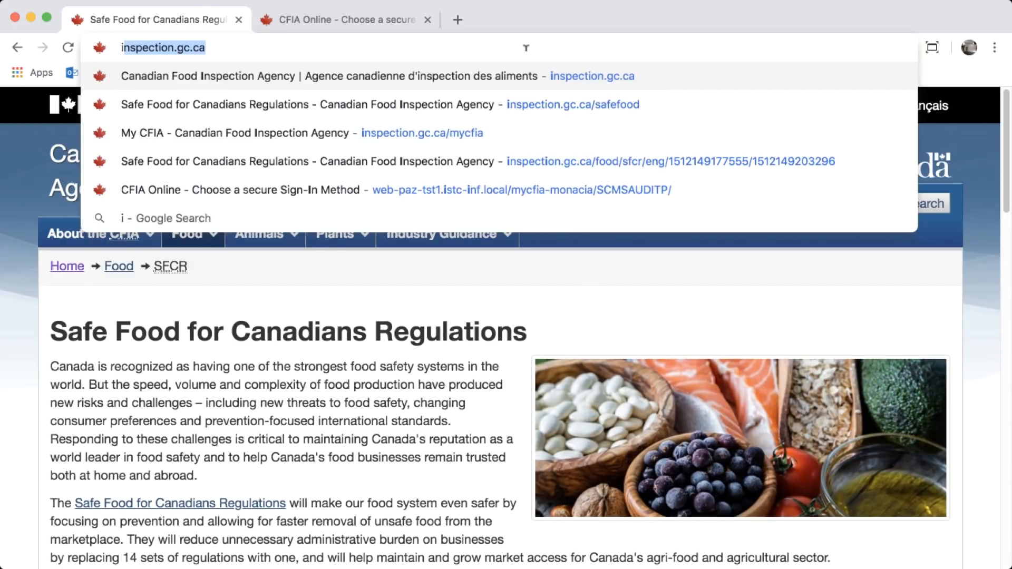
type("tion.gc.ca")
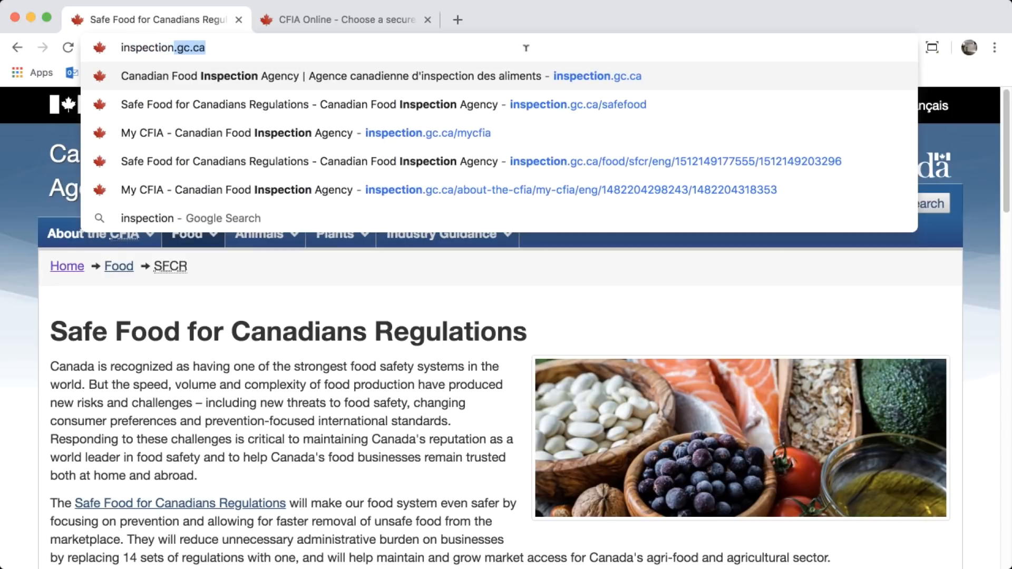
type("/about-the-cfia/my-cfia")
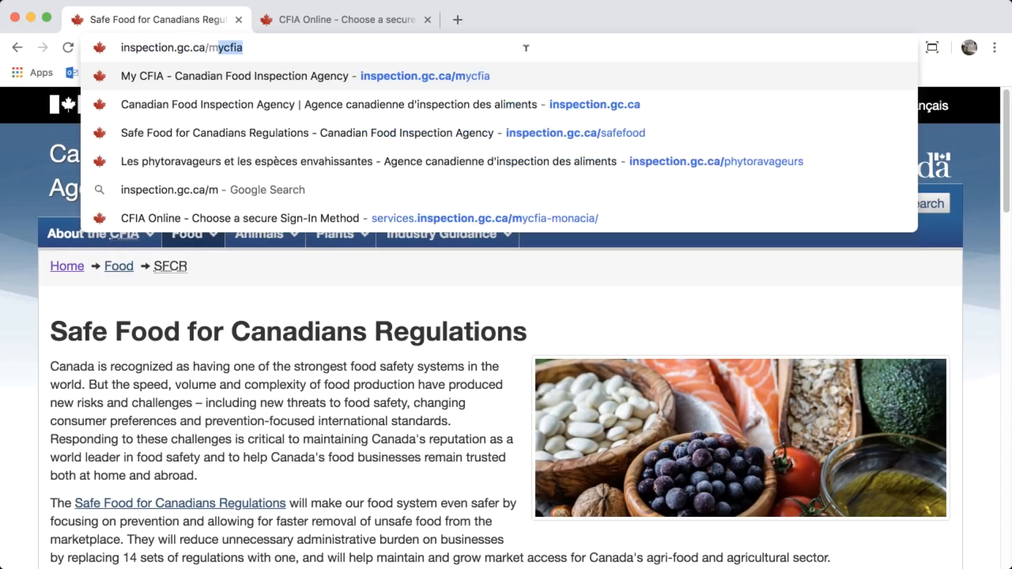
key("Return")
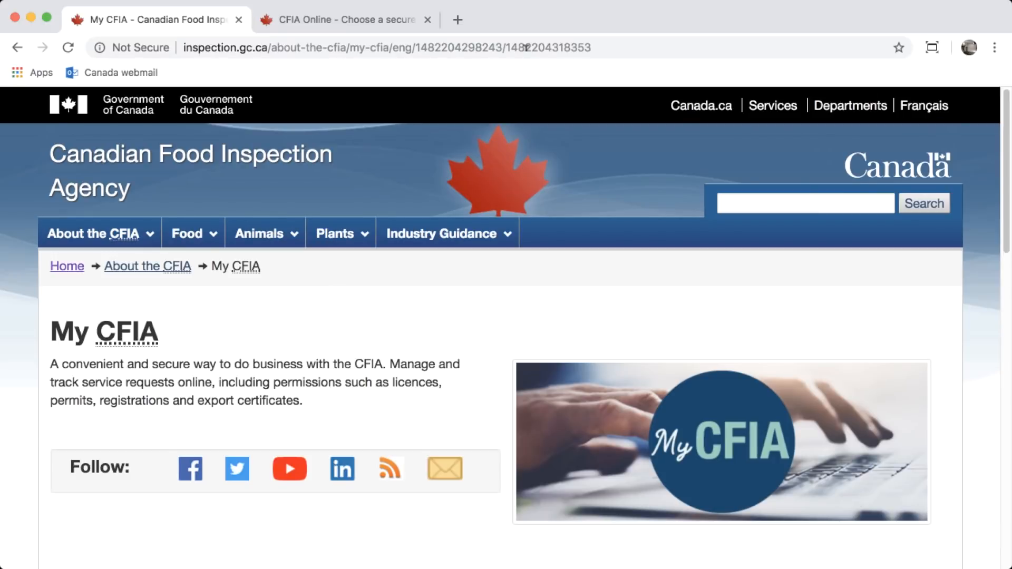
Open the My CFIA sign-in from Services and information and continue with GCKey as the sign-in method.
scroll(548, 354, "down", 3)
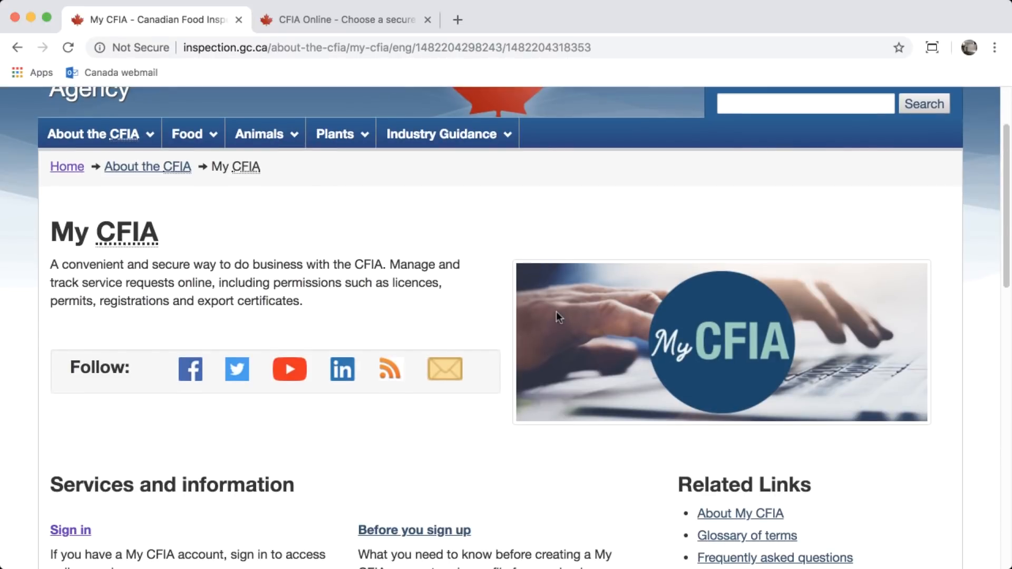
scroll(559, 308, "down", 3)
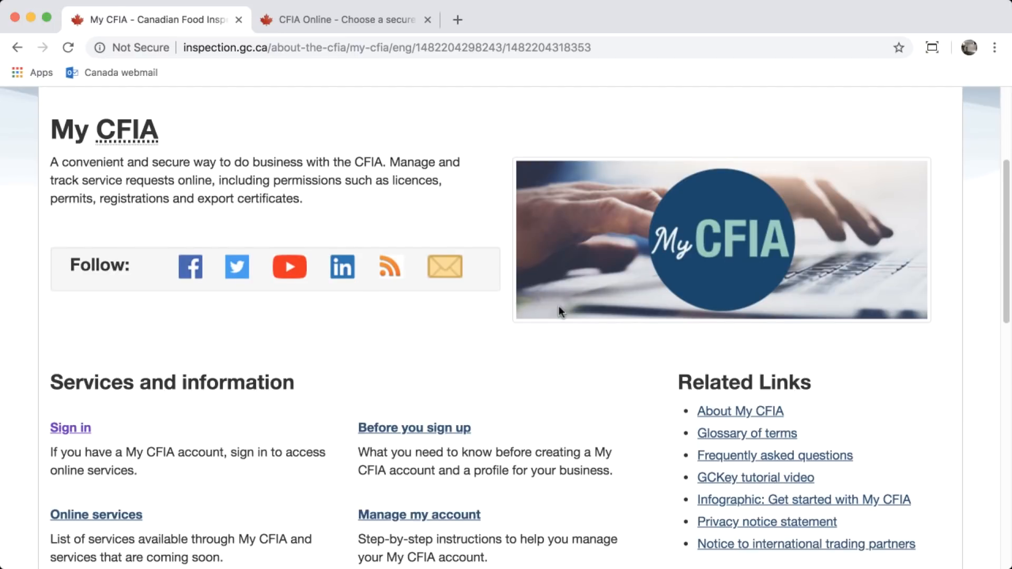
scroll(558, 307, "down", 2)
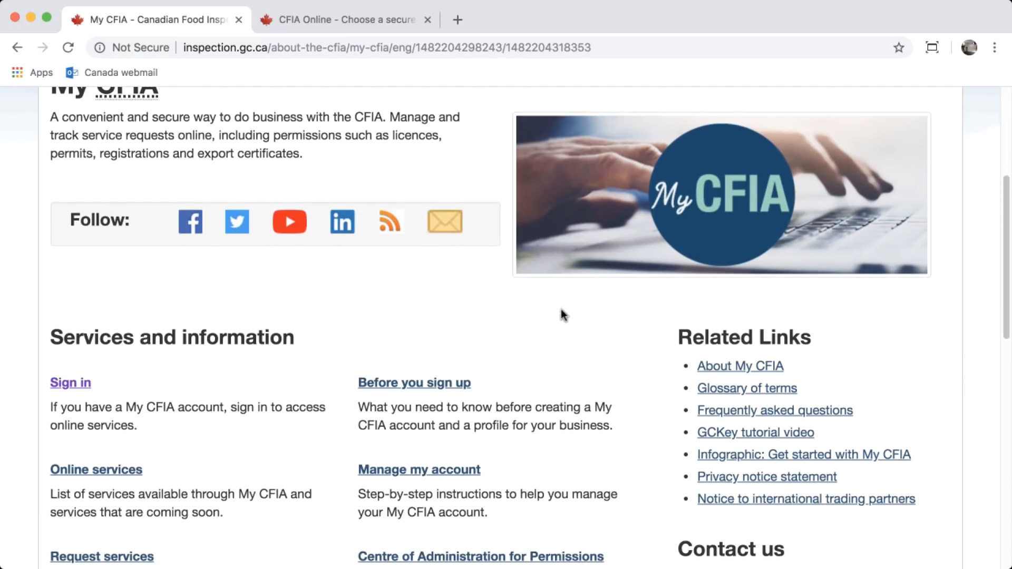
scroll(563, 313, "down", 2)
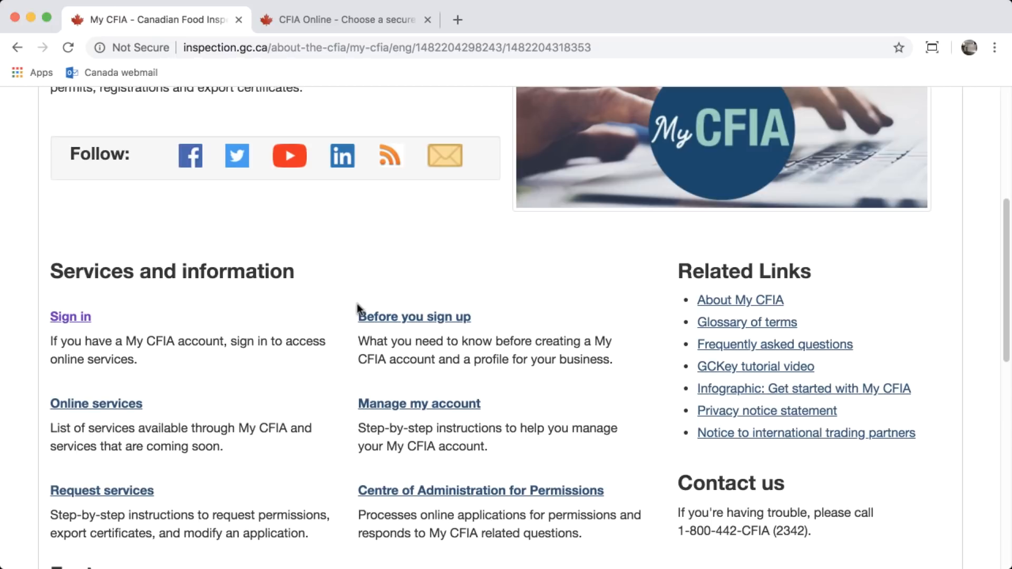
left_click(85, 317)
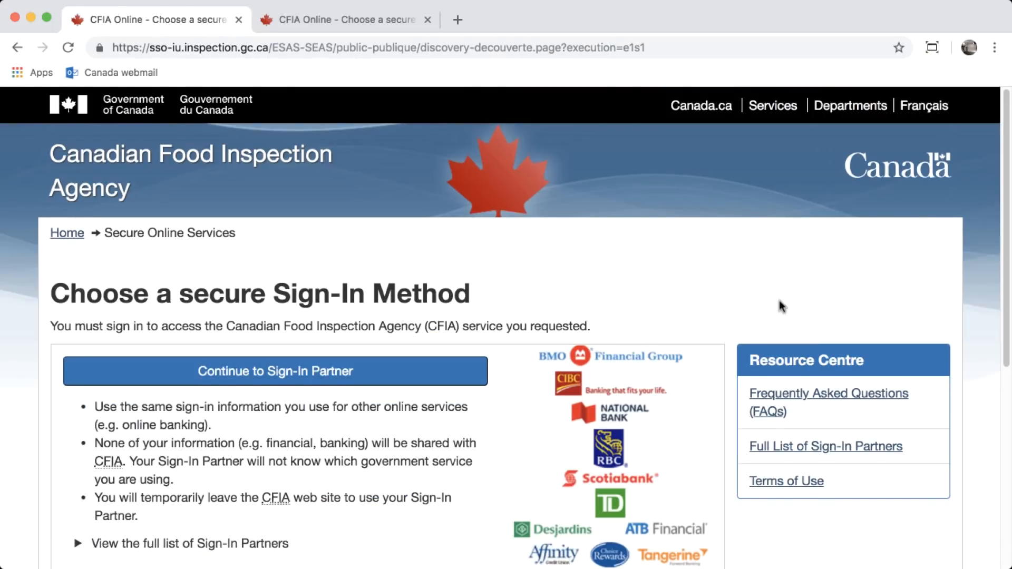
scroll(779, 305, "down", 5)
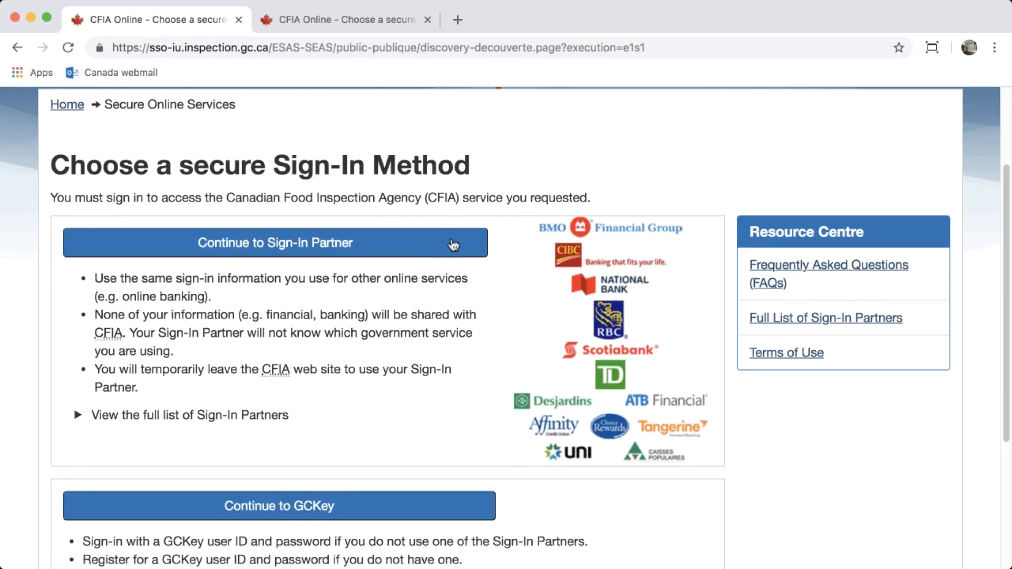
left_click(467, 505)
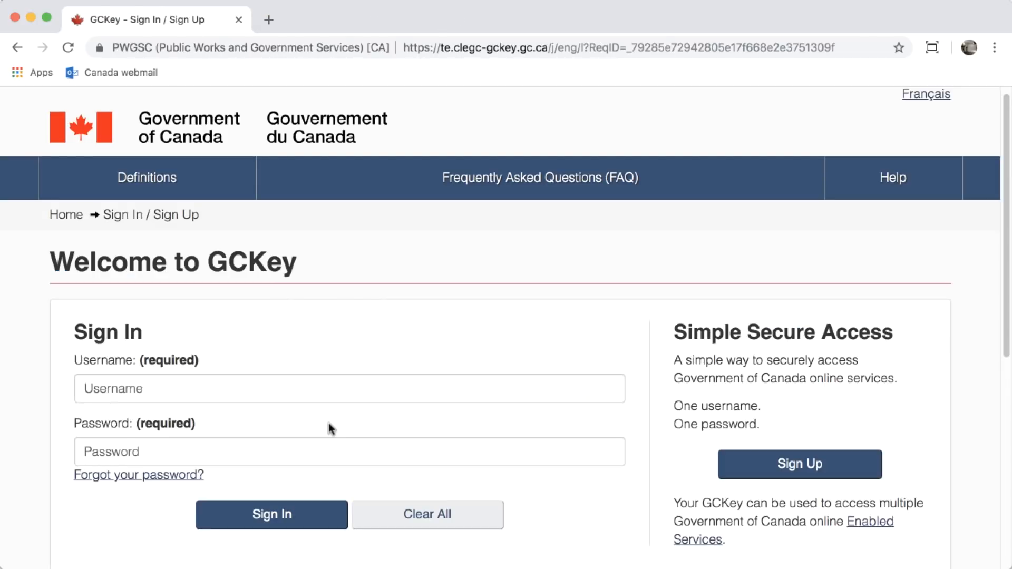
Sign in to GCKey with the account username and password, and continue to the My CFIA dashboard.
left_click(322, 388)
type("NutriFood01")
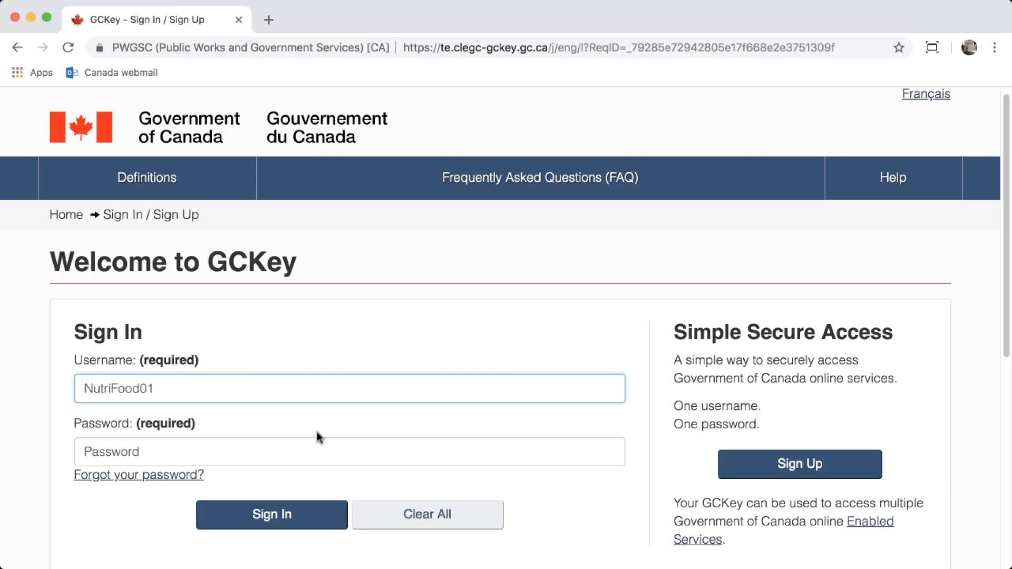
left_click(315, 450)
type("••••")
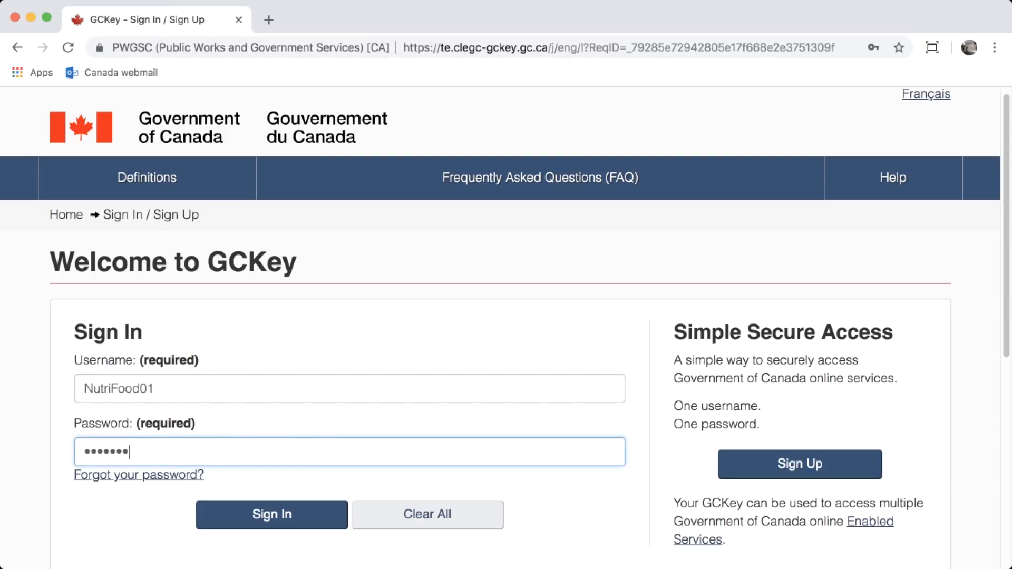
key("Return")
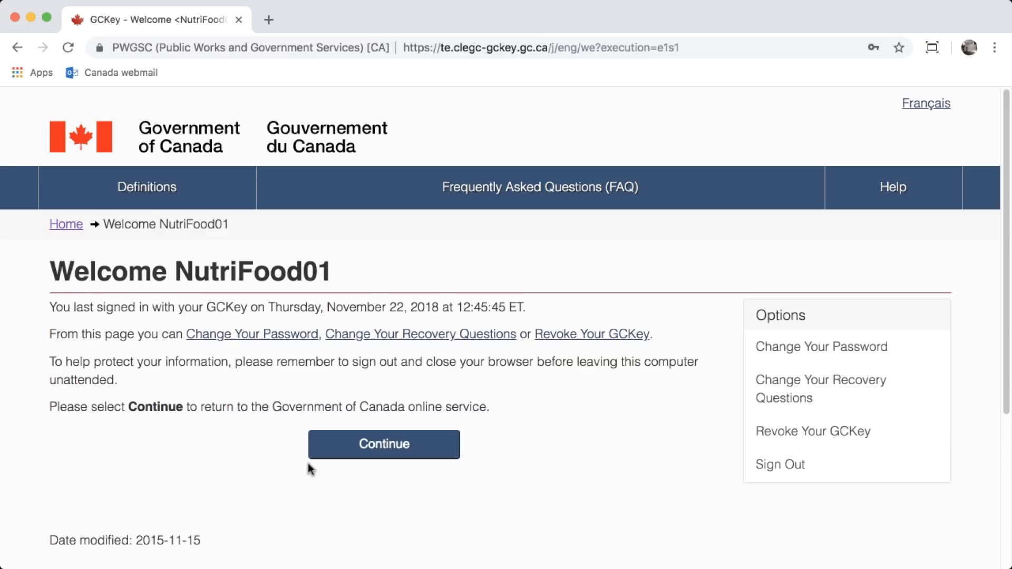
left_click(315, 449)
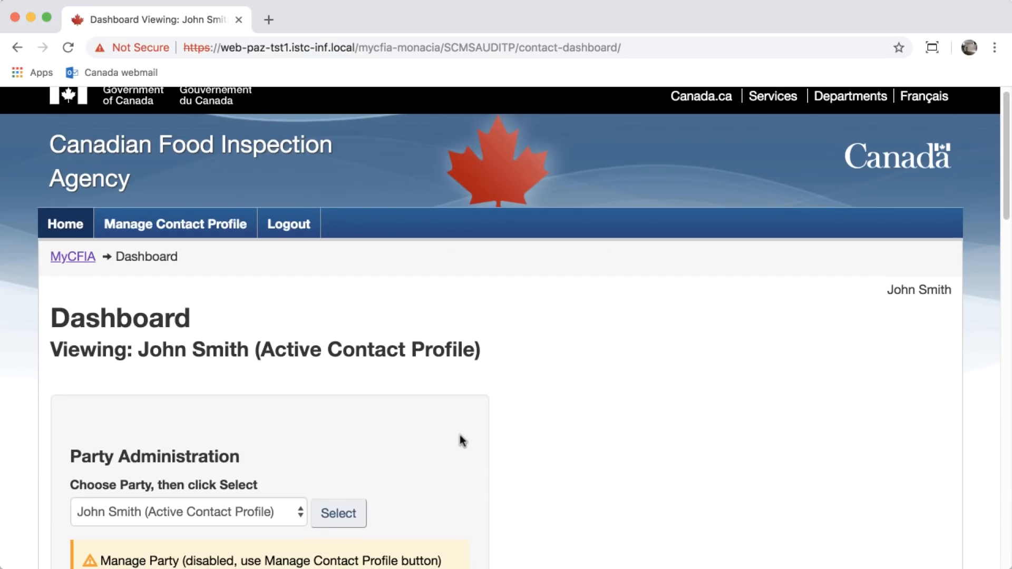
Switch the dashboard to the party NutriFood1 (Validated Party) under Party Administration.
scroll(459, 434, "down", 3)
scroll(459, 440, "down", 1)
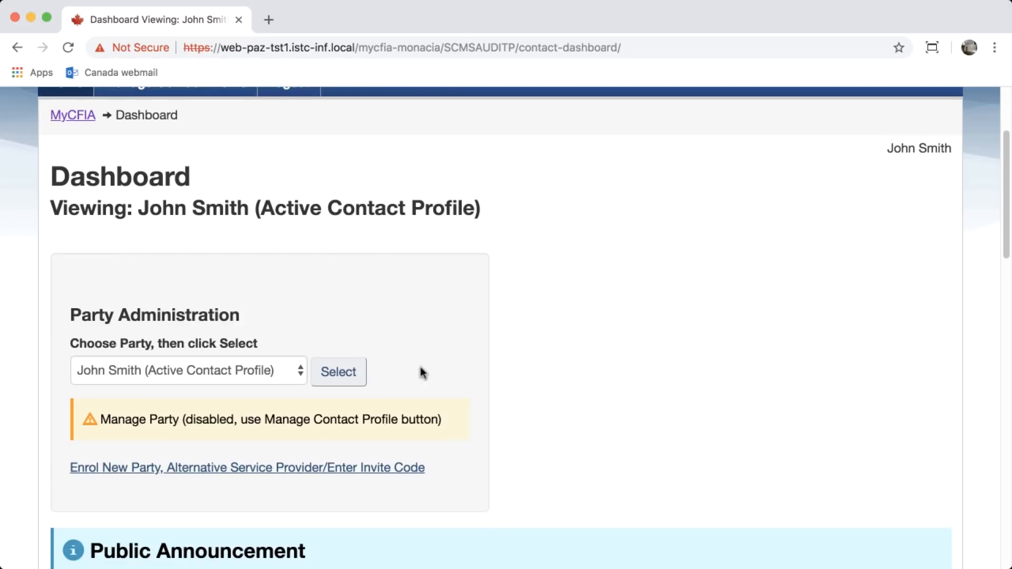
left_click(298, 375)
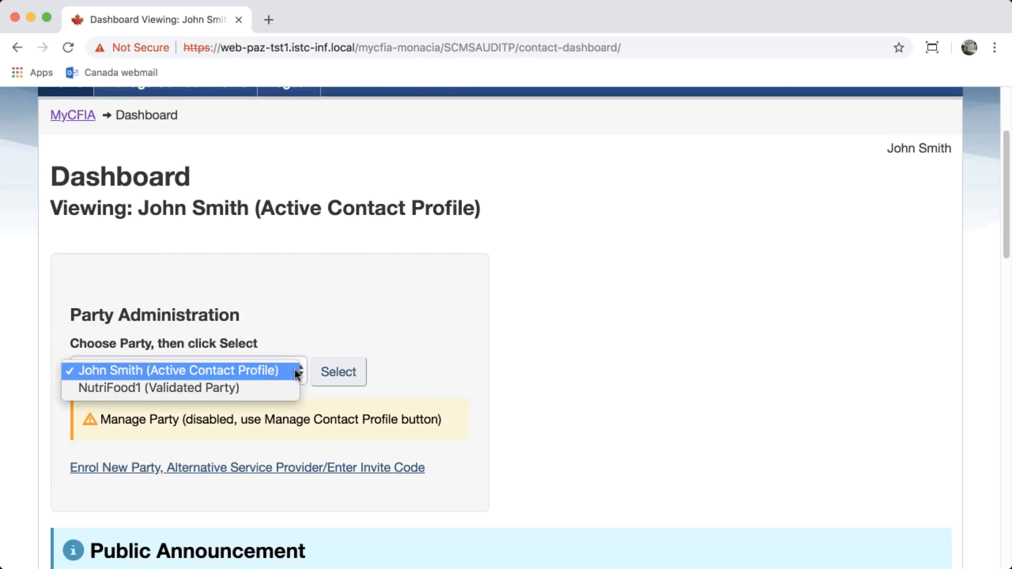
left_click(223, 387)
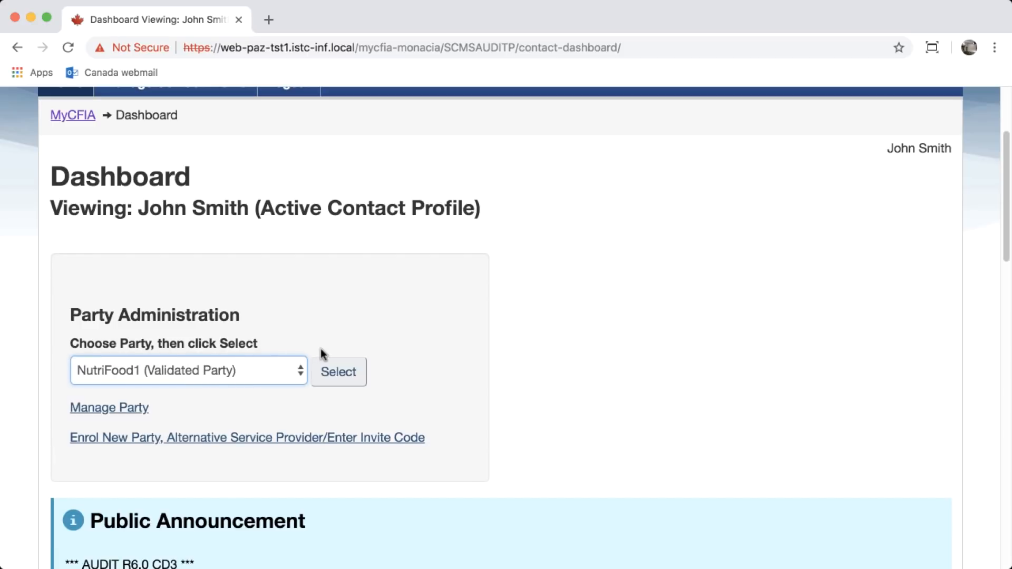
left_click(342, 373)
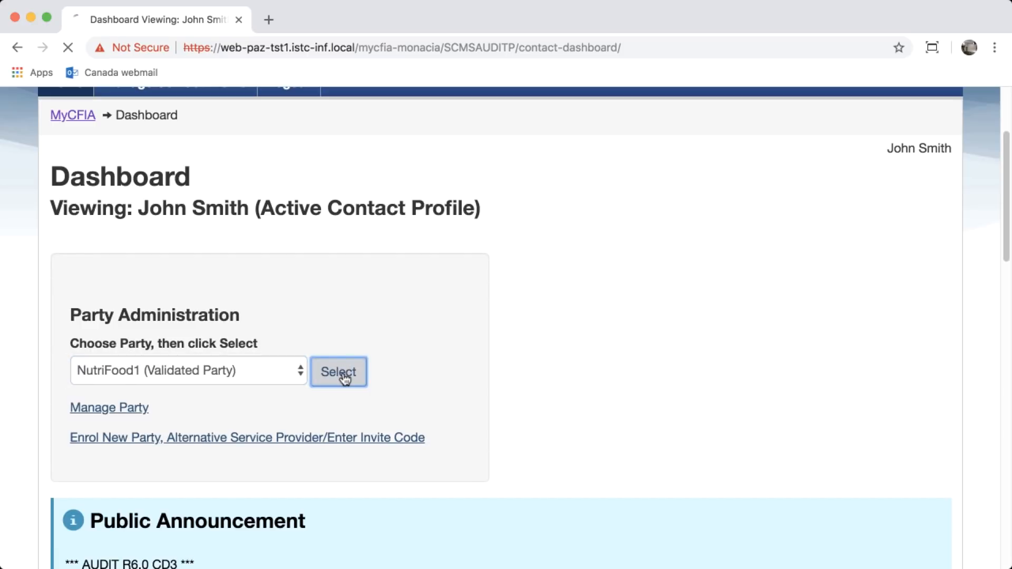
Start a new service request for NutriFood1 from the Service Request section of the dashboard.
scroll(515, 373, "down", 5)
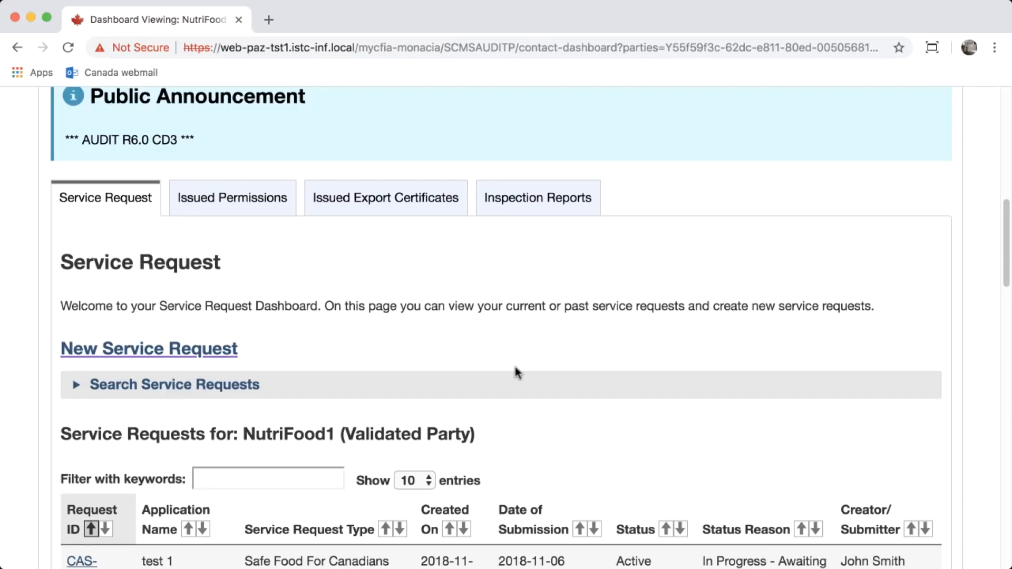
scroll(516, 371, "down", 4)
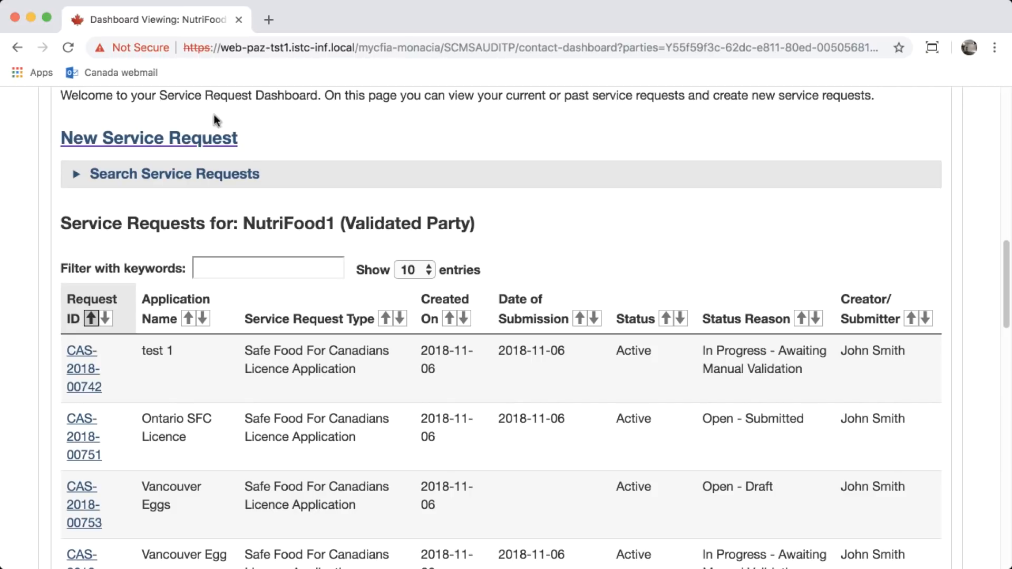
left_click(195, 136)
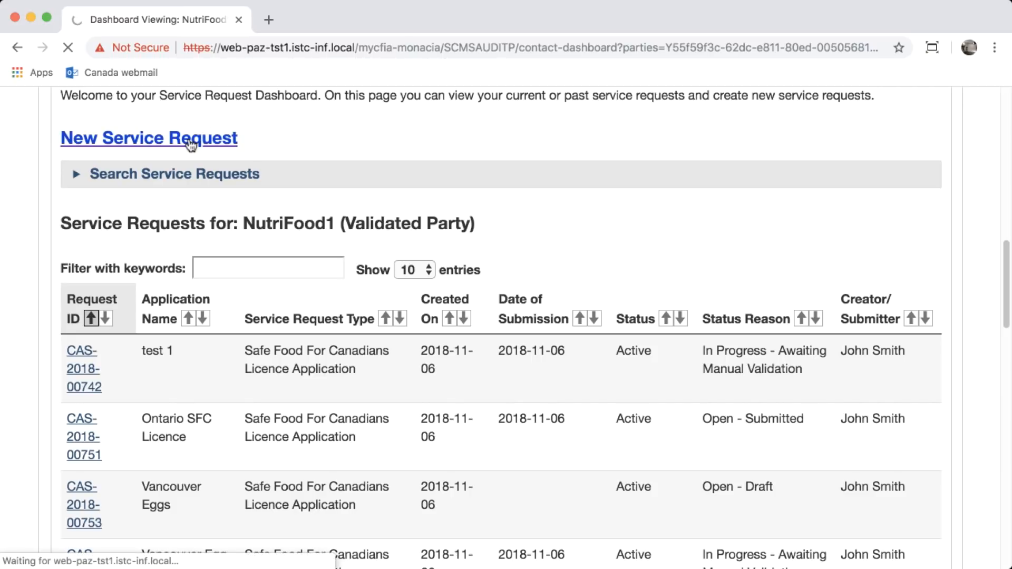
scroll(612, 339, "down", 5)
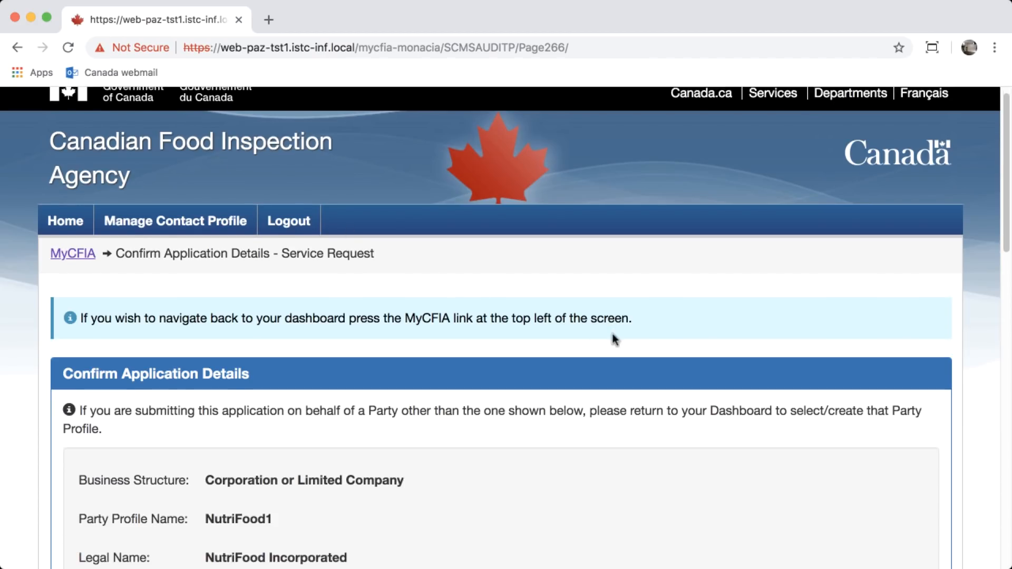
Set the new service request's application type to Safe Food For Canadians Licence Application and proceed to the privacy notice.
scroll(612, 339, "down", 2)
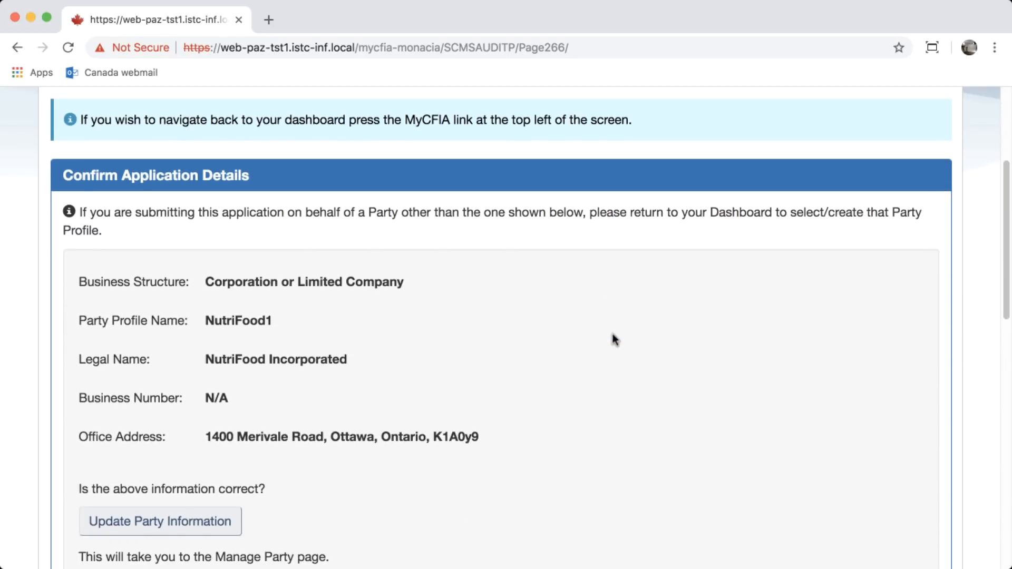
scroll(614, 339, "down", 4)
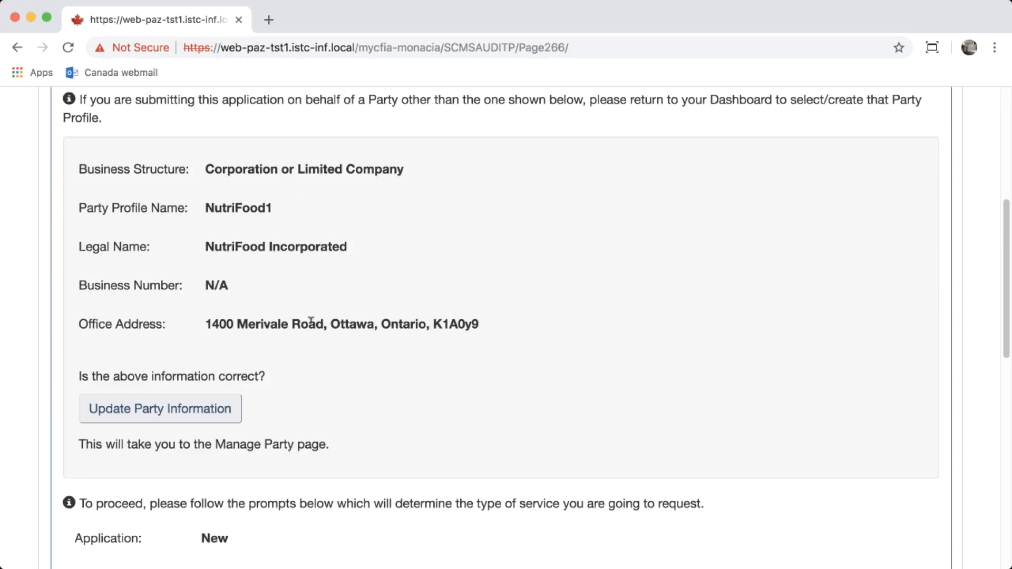
scroll(311, 321, "down", 5)
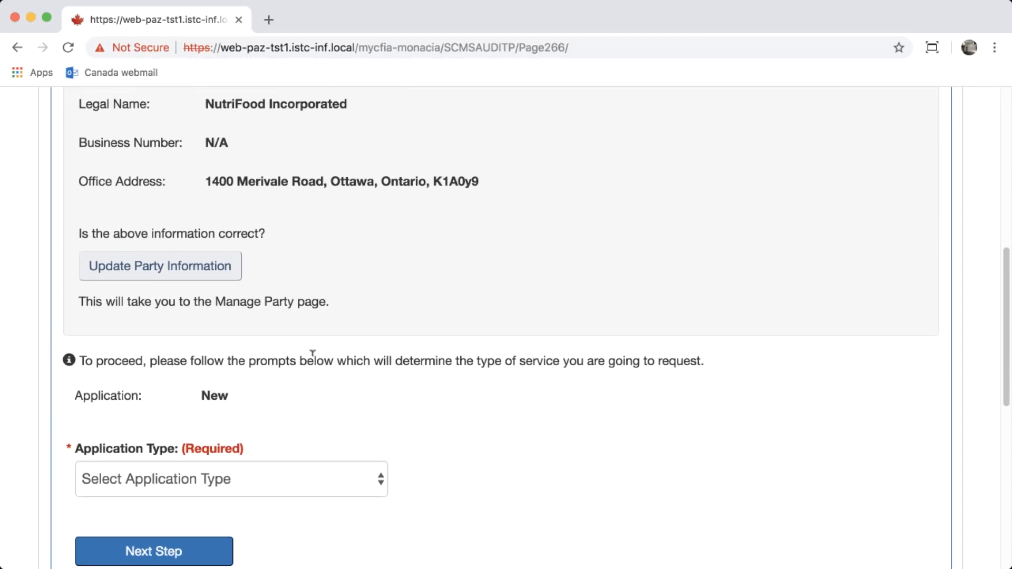
left_click(308, 469)
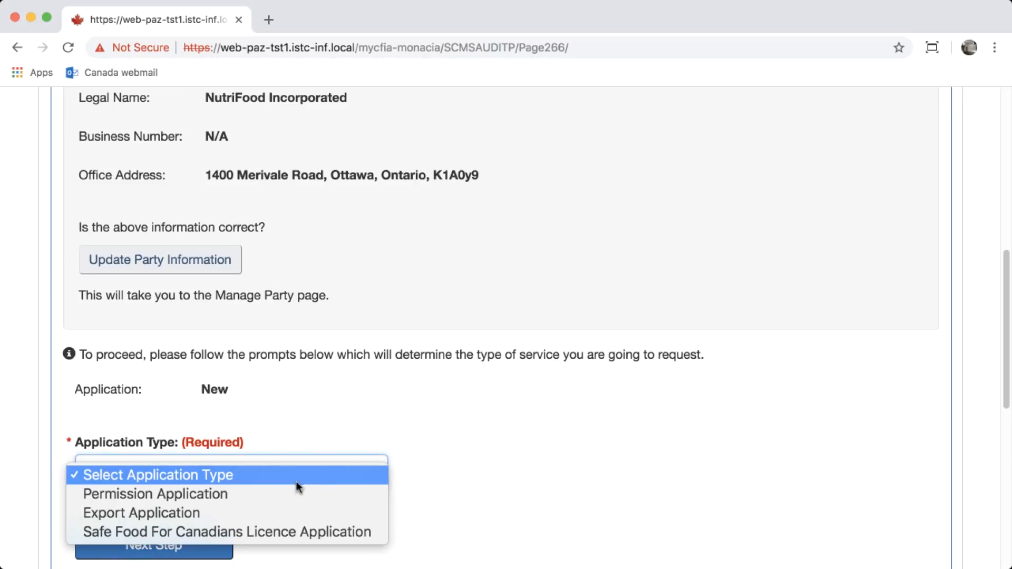
left_click(283, 530)
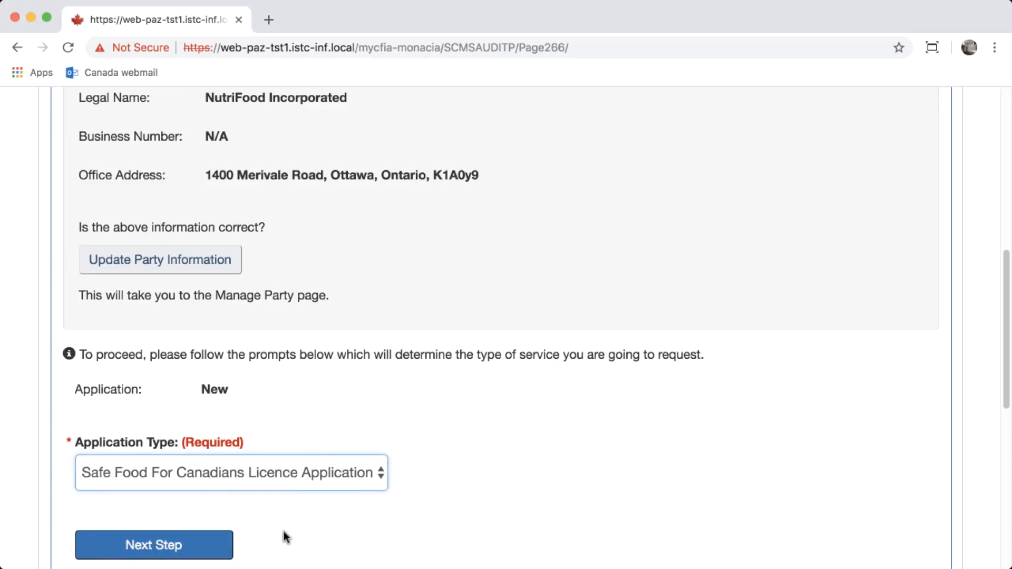
left_click(176, 534)
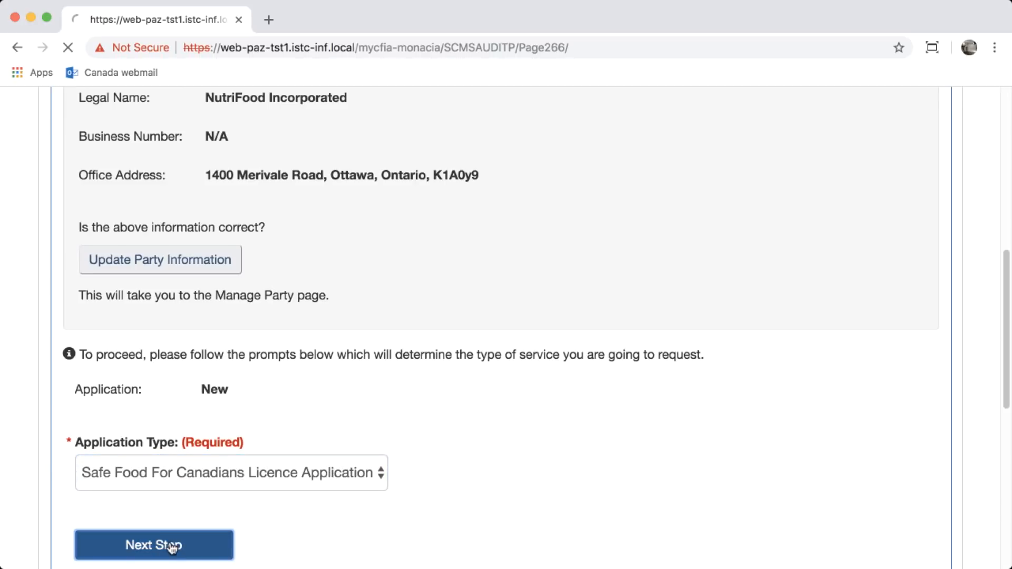
Read through the SFC Licence Privacy Notice Statement and accept it.
scroll(731, 276, "down", 5)
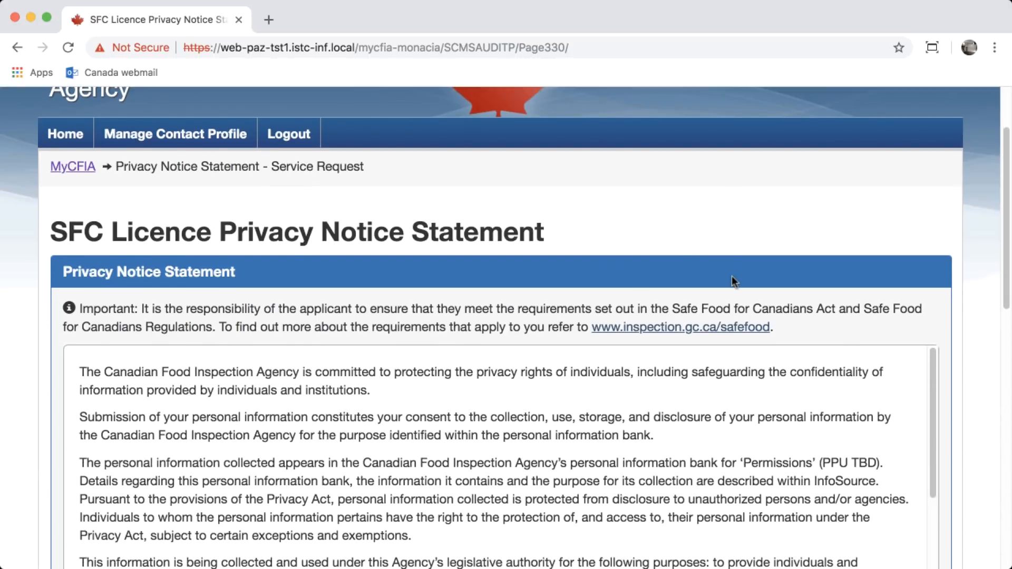
scroll(723, 287, "down", 3)
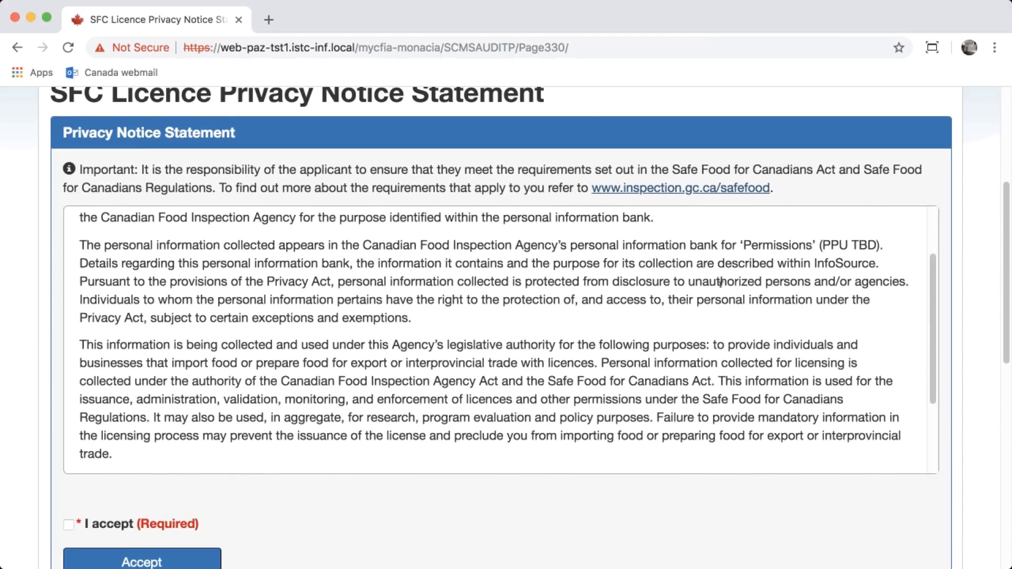
scroll(720, 286, "down", 4)
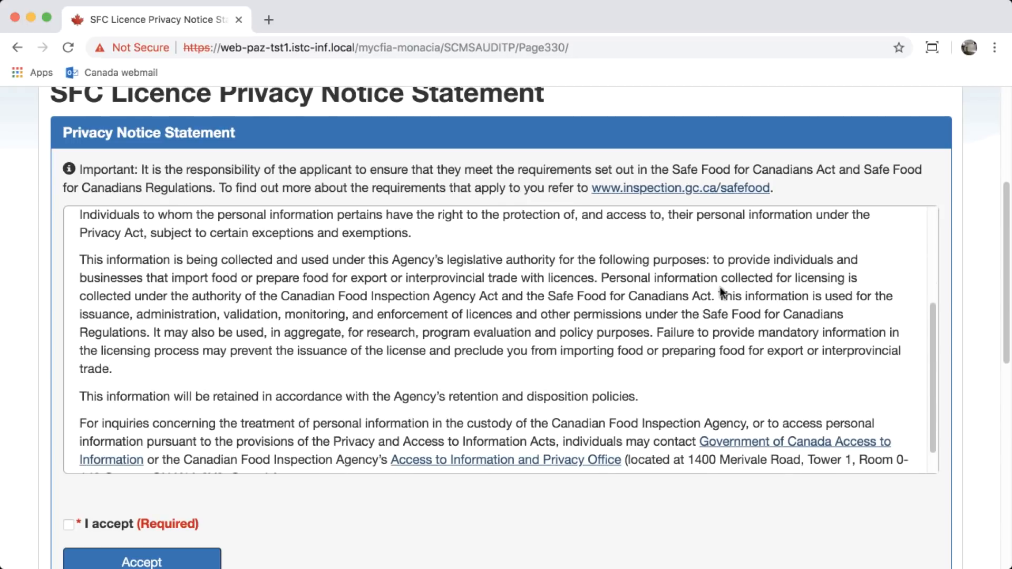
left_click(69, 524)
left_click(136, 562)
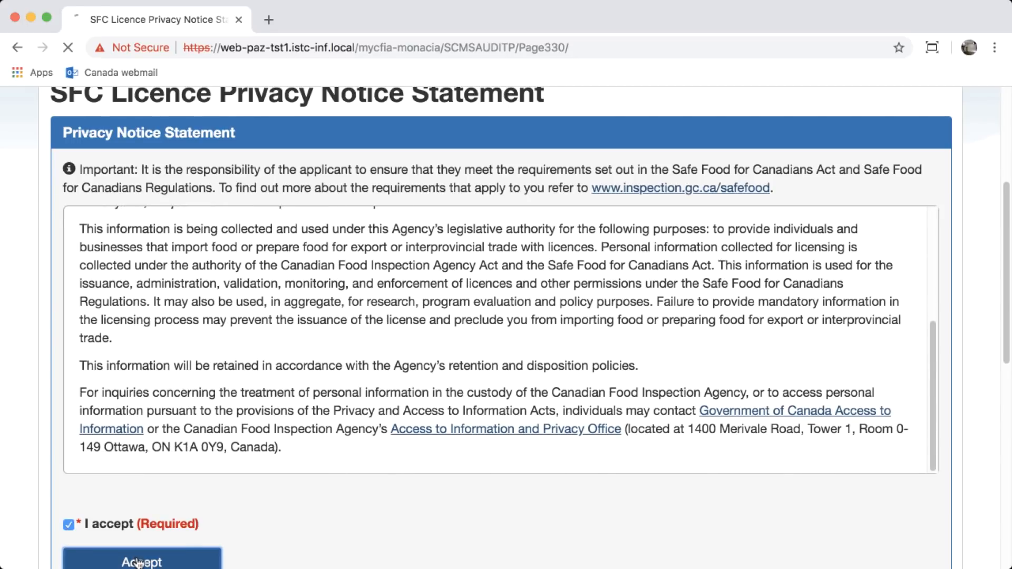
Name the licence application "Vancouver - Egg" and proceed to the contacts page.
scroll(448, 415, "down", 3)
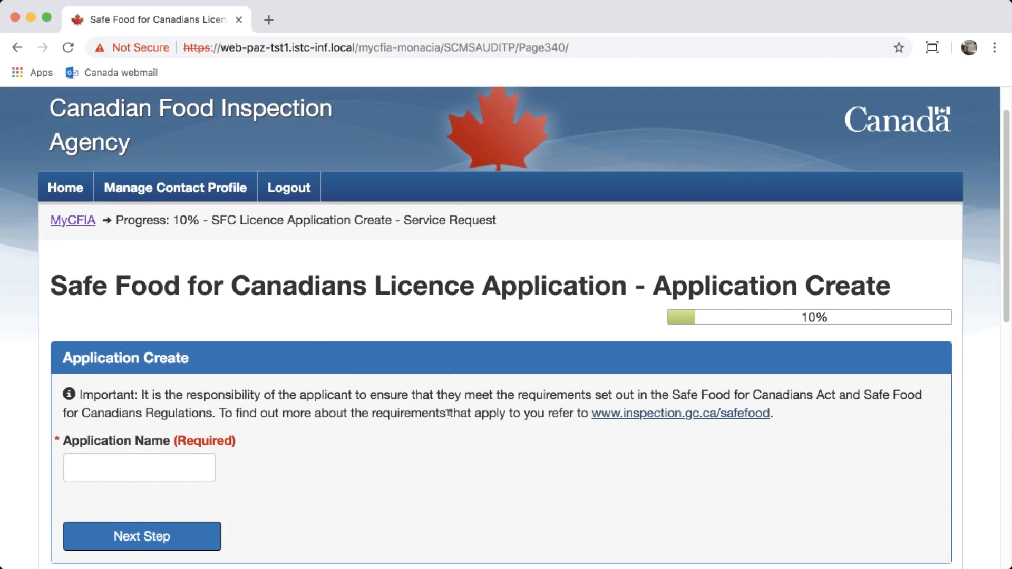
scroll(447, 415, "down", 2)
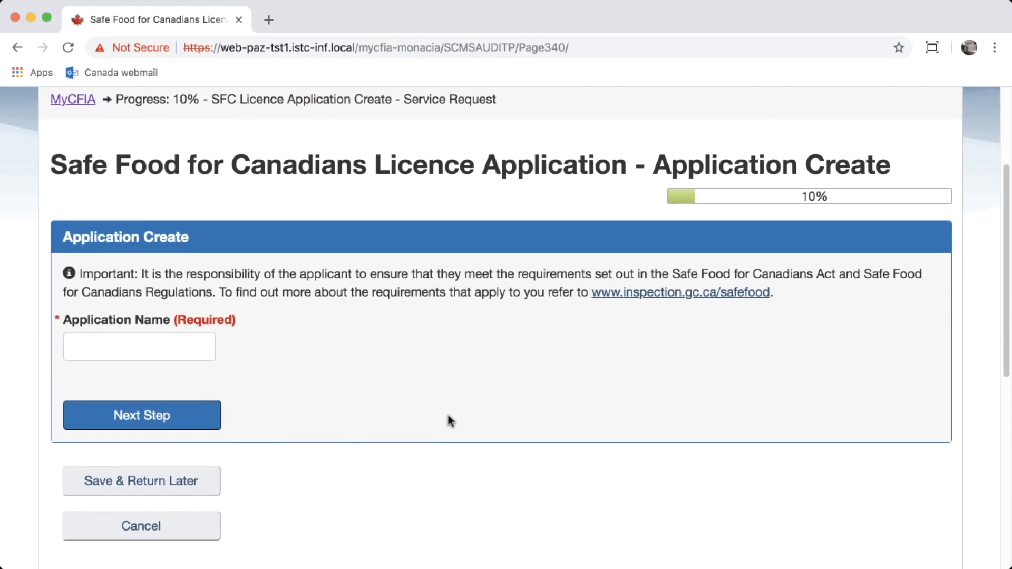
left_click(175, 344)
type("Van")
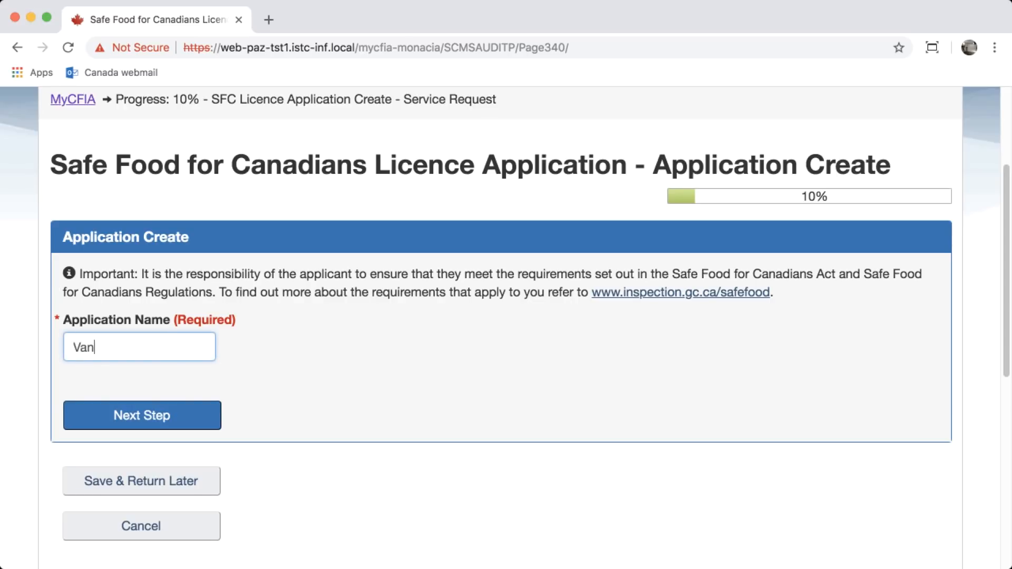
type("couver - Egg")
left_click(148, 419)
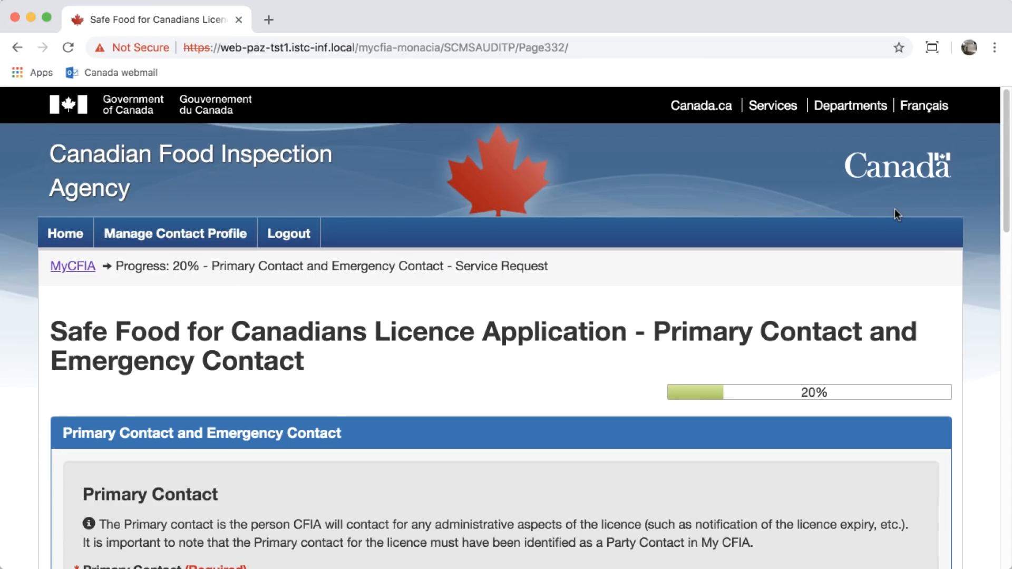
Select the listed party contact as the licence's primary contact, review the emergency contact, and proceed to Licensable Activities.
scroll(894, 207, "down", 5)
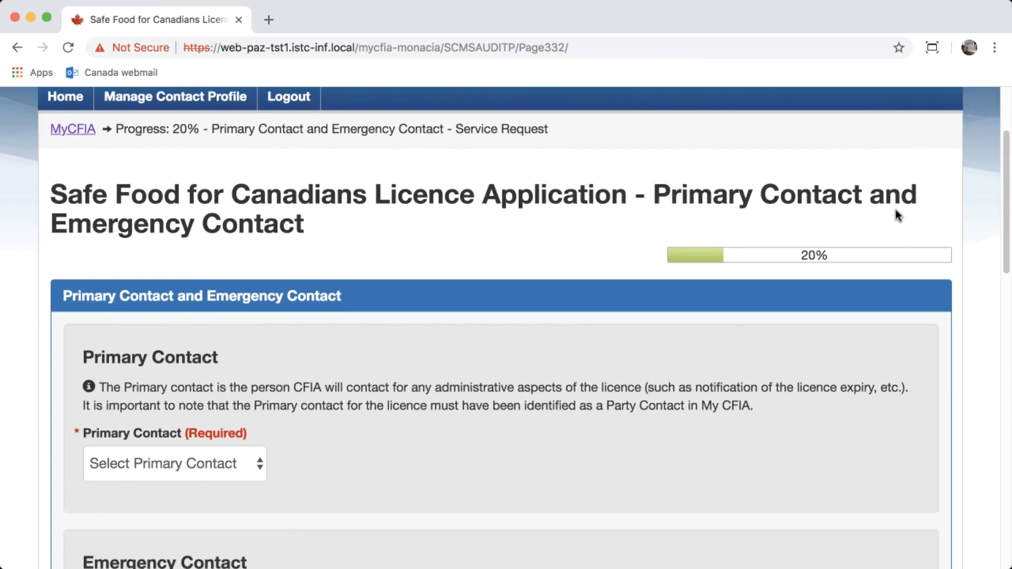
scroll(894, 210, "down", 3)
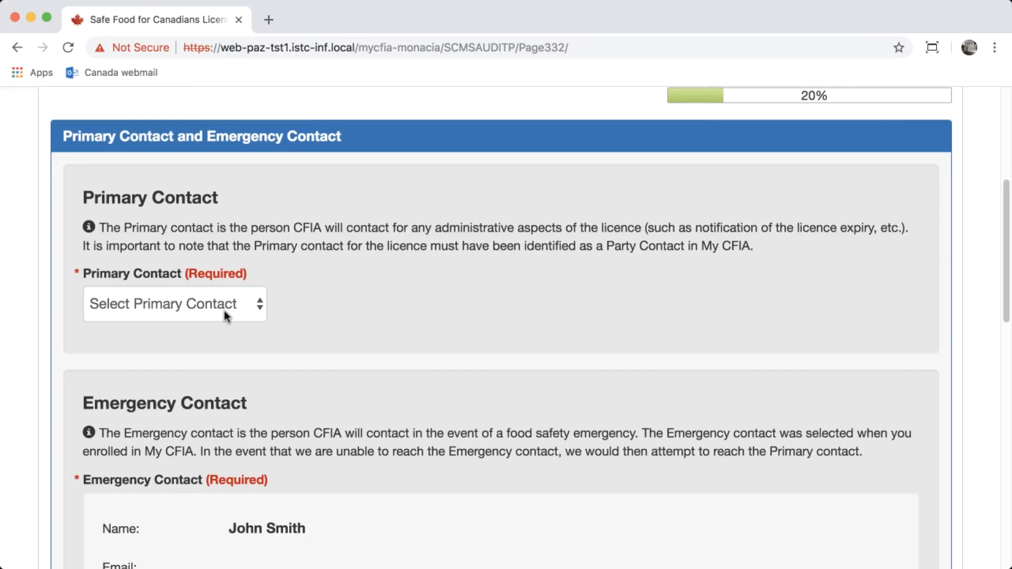
left_click(222, 310)
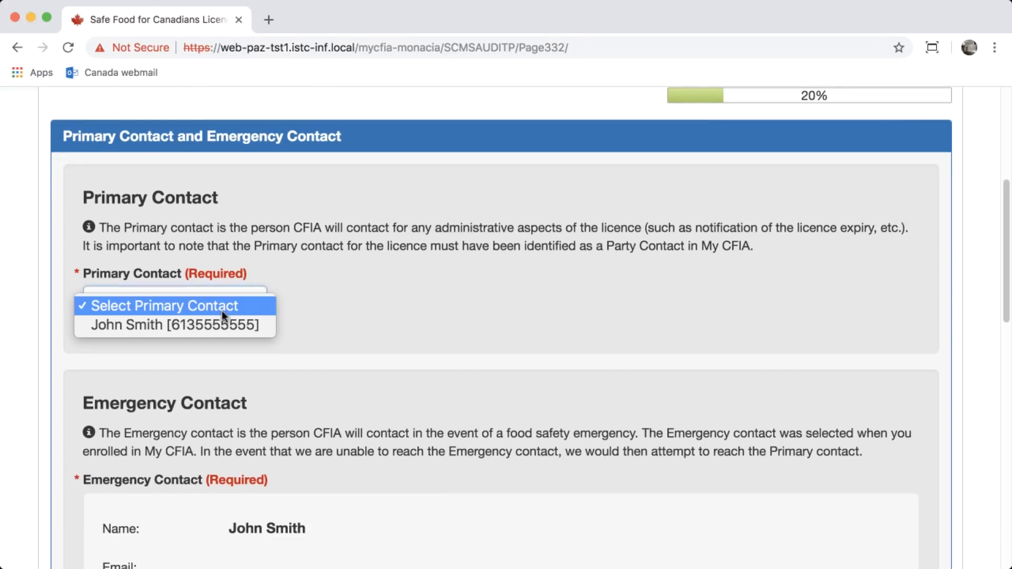
left_click(198, 325)
scroll(454, 327, "down", 5)
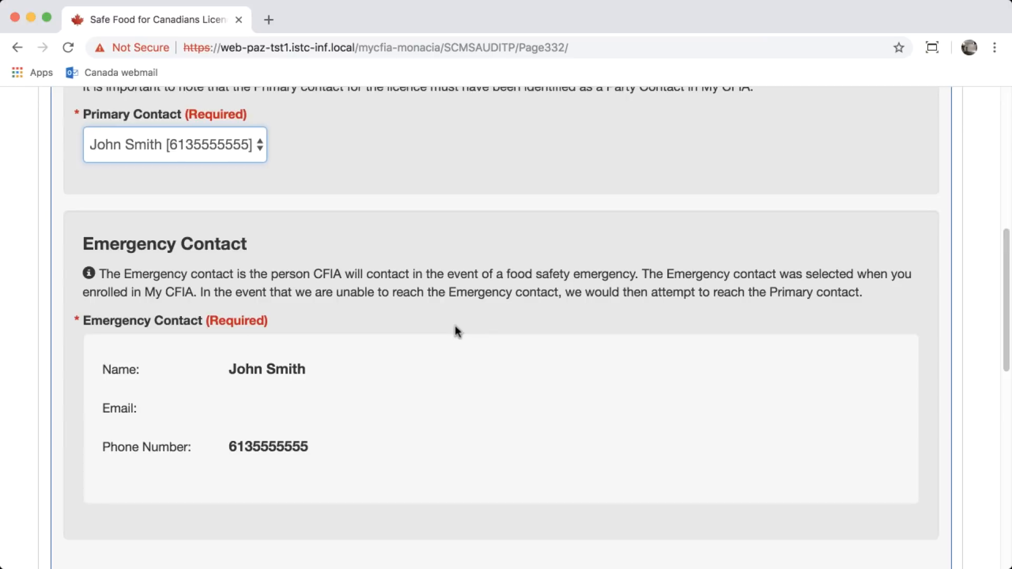
scroll(457, 328, "down", 4)
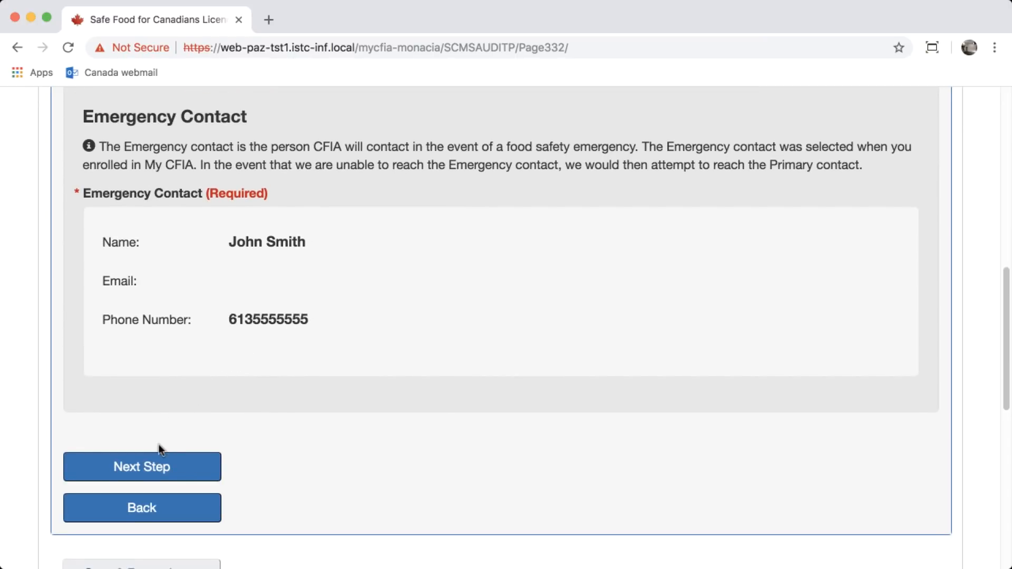
scroll(160, 453, "down", 1)
scroll(161, 445, "down", 1)
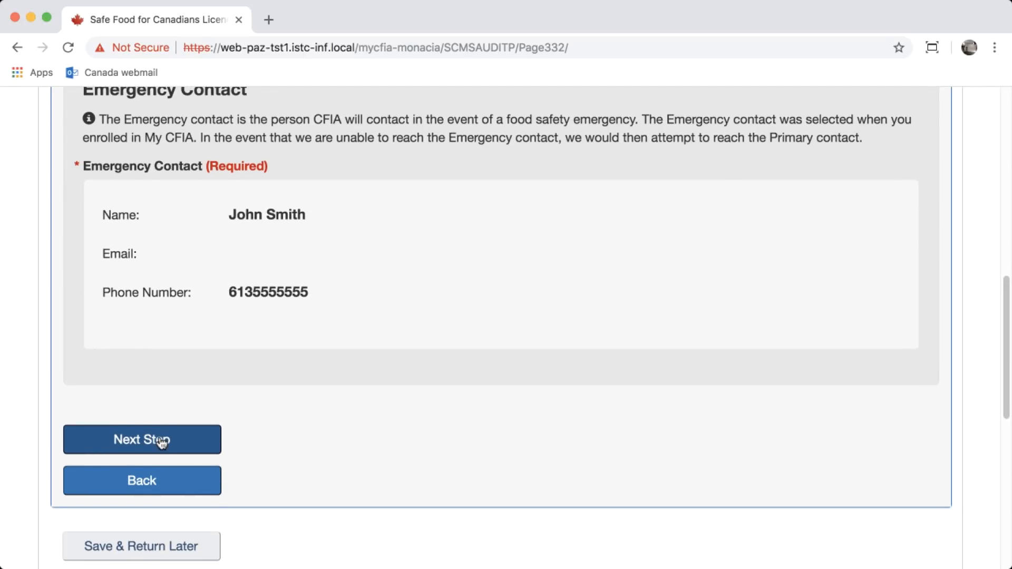
left_click(162, 441)
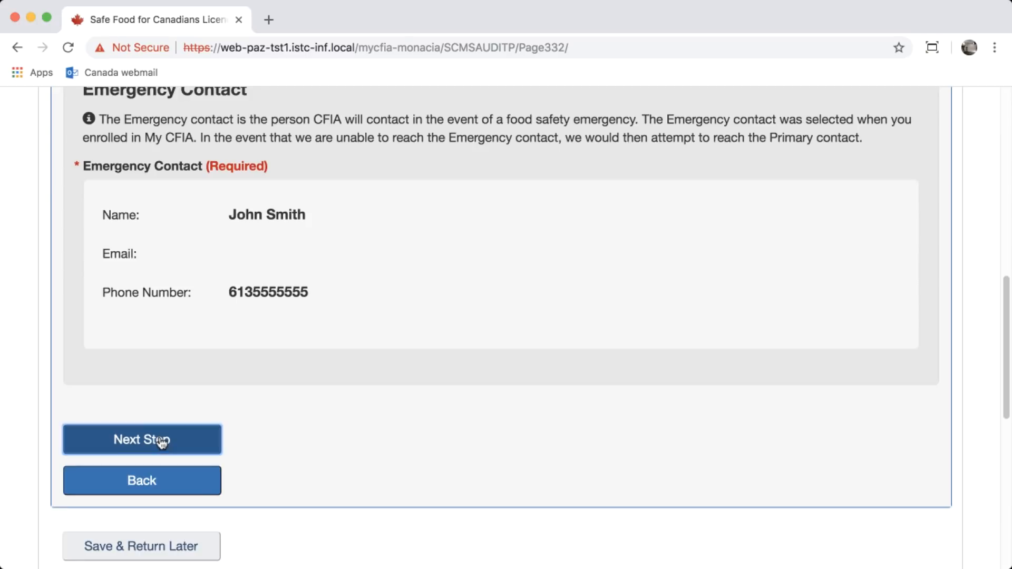
Select the activities Prepare food for inter-provincial trade, Preparing food for export and Exporting food, and proceed to the international activities.
scroll(684, 263, "down", 5)
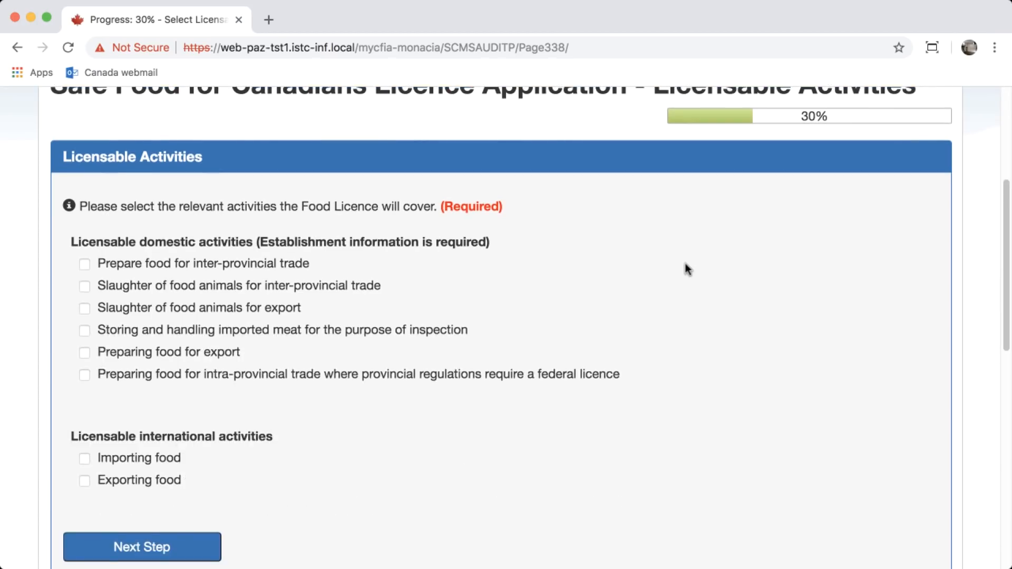
scroll(684, 268, "down", 1)
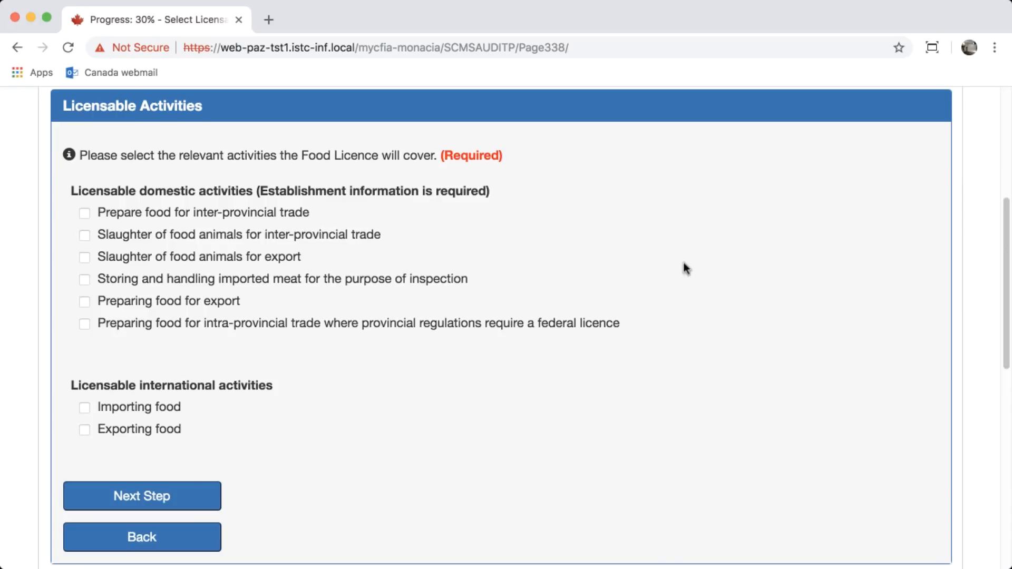
left_click(82, 212)
left_click(84, 301)
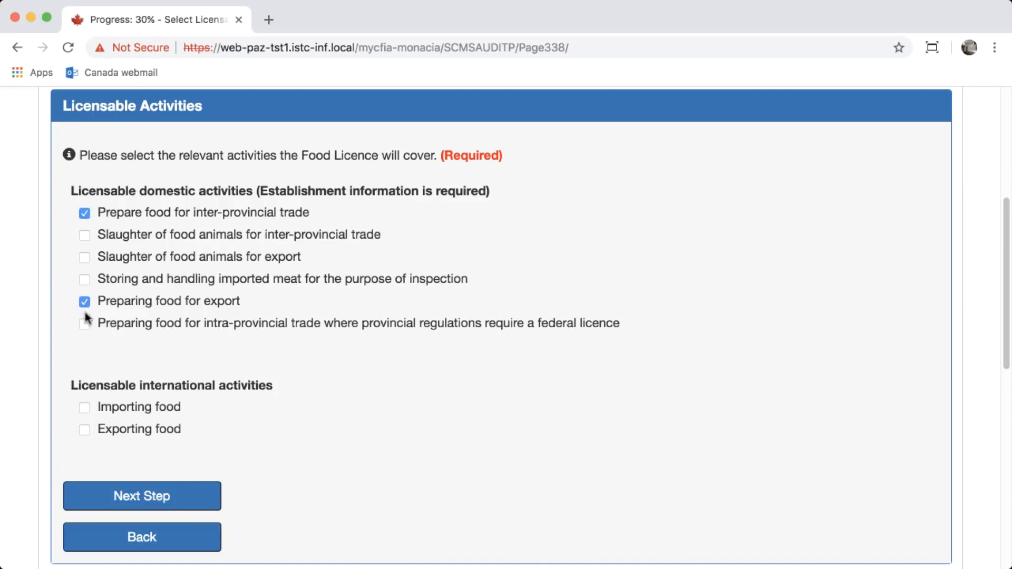
left_click(84, 429)
left_click(153, 494)
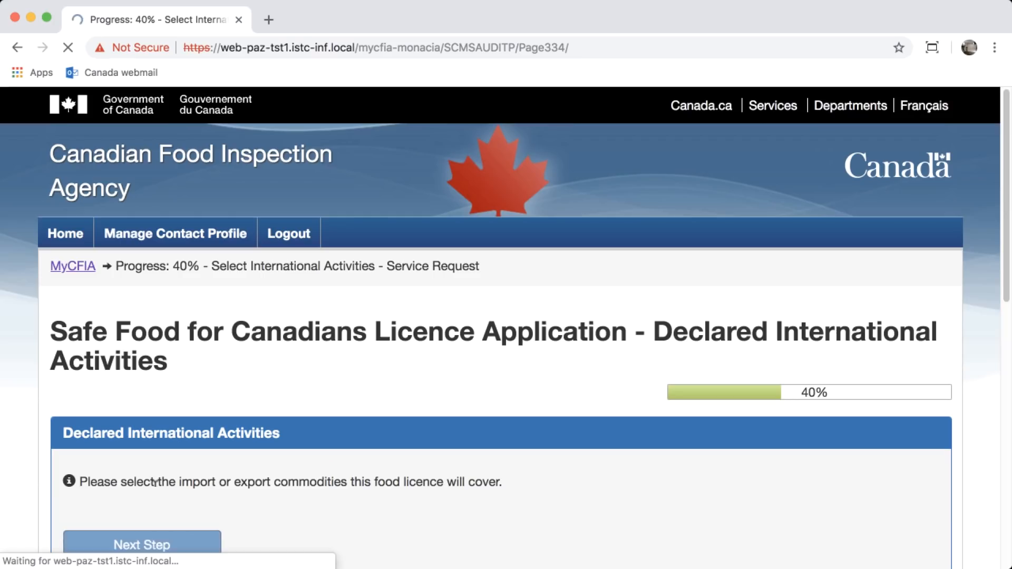
Declare Processed Egg and Shell Egg as the Exporting Food commodities and proceed to the establishment selection.
scroll(335, 321, "down", 3)
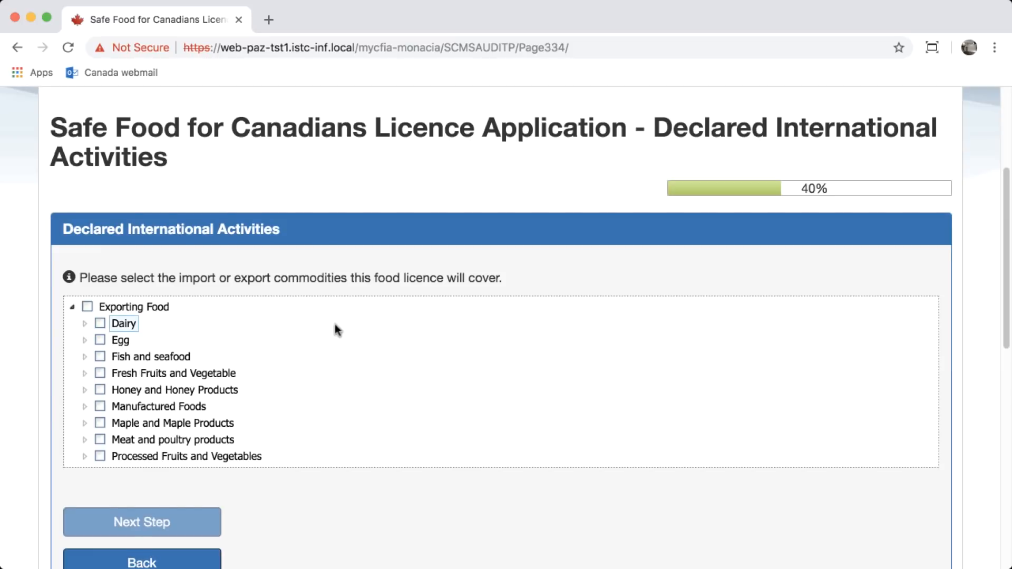
left_click(85, 337)
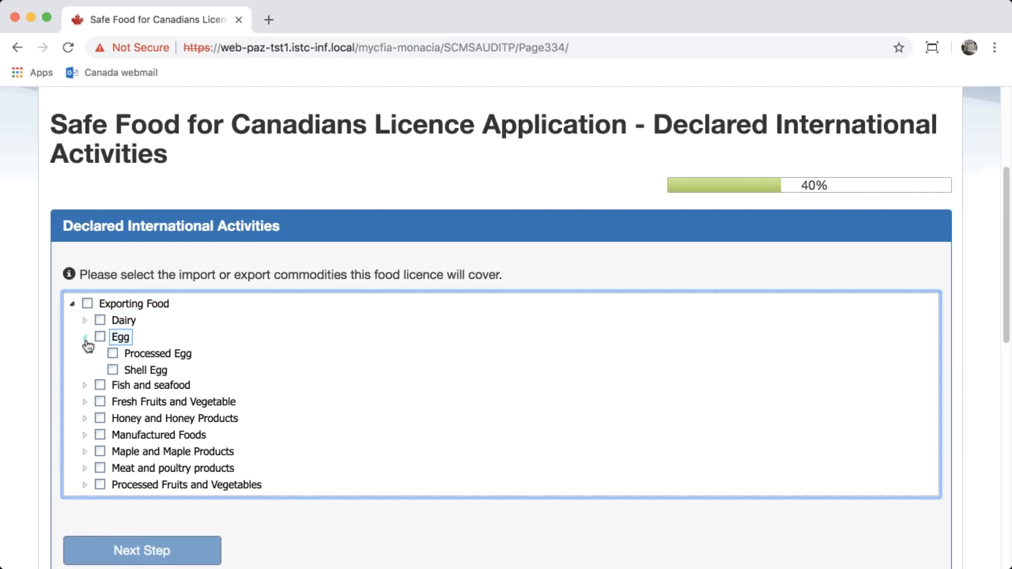
left_click(112, 353)
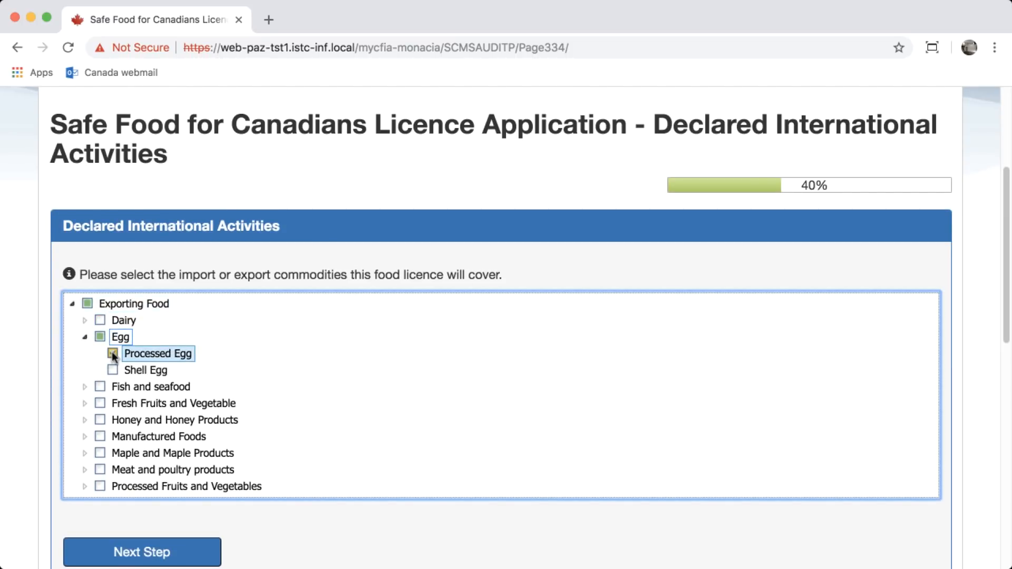
left_click(112, 370)
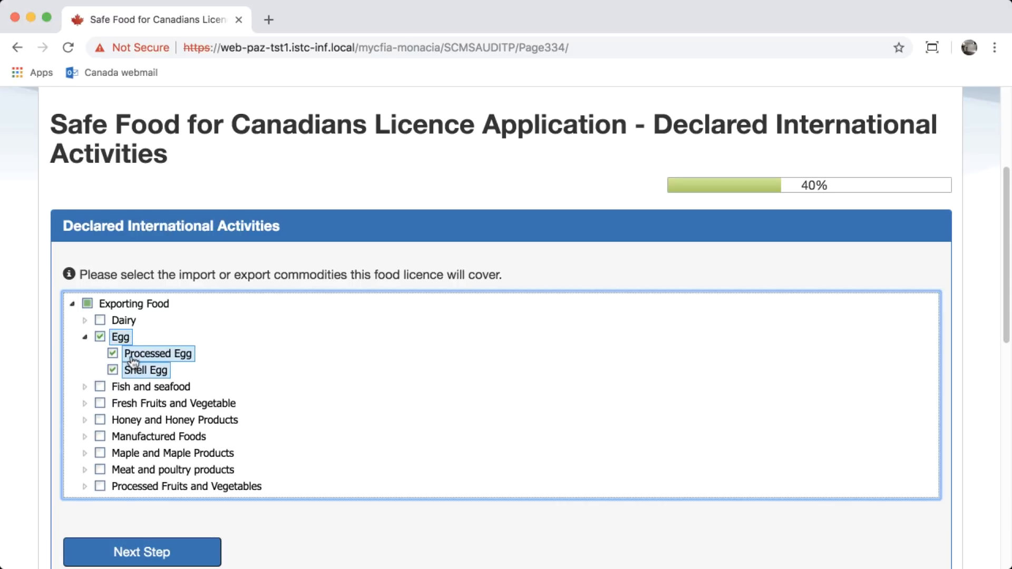
left_click(217, 551)
Add NutriFood Vancouver to the selected establishments and proceed to the Establishment Activities grid.
scroll(677, 305, "down", 5)
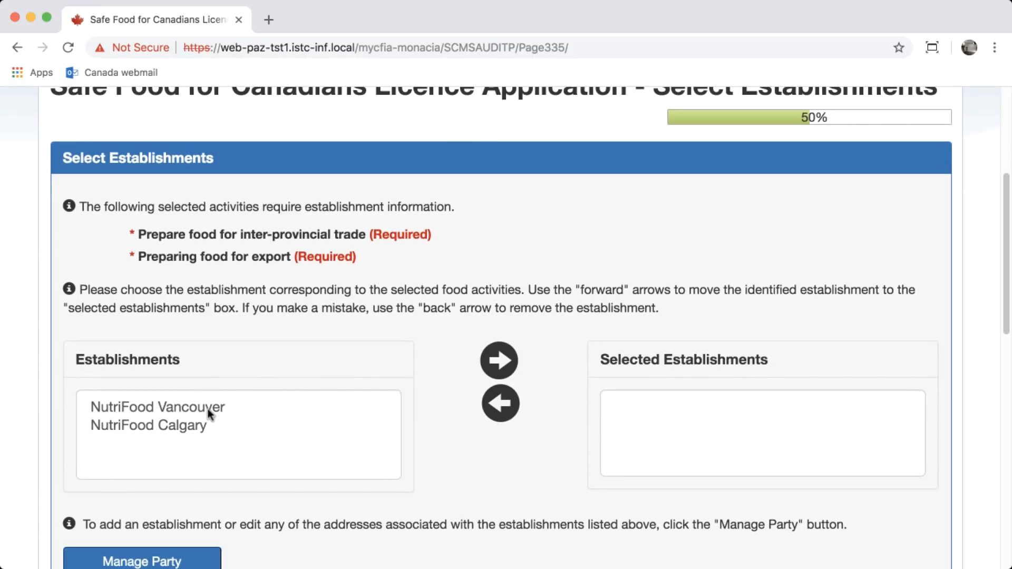
left_click(207, 408)
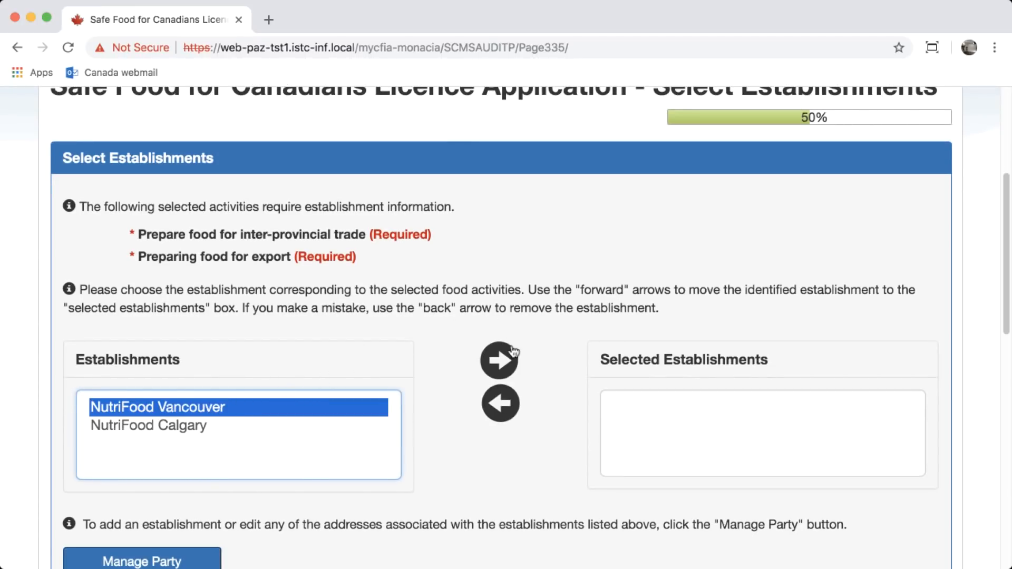
left_click(500, 364)
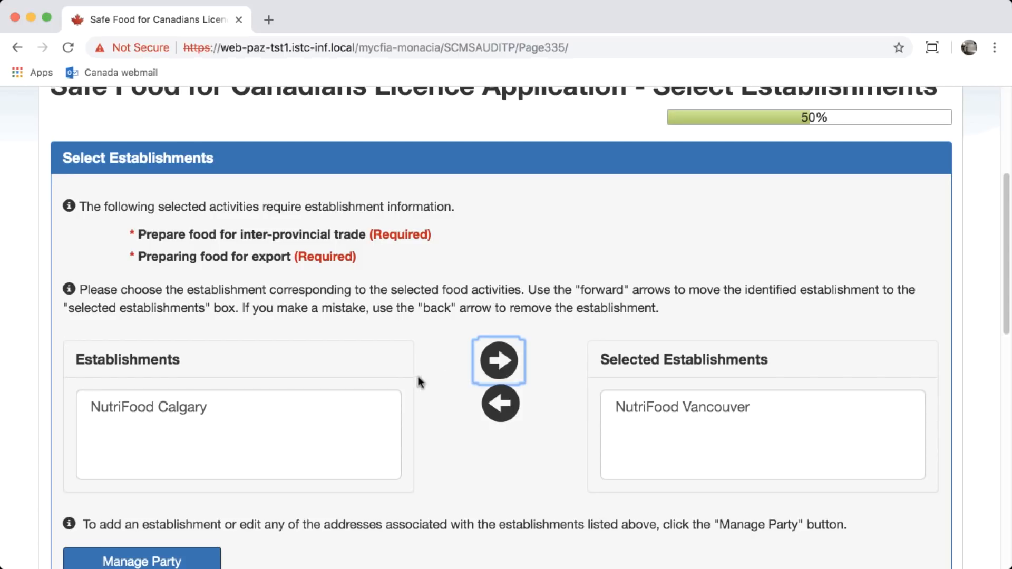
scroll(399, 377, "down", 4)
scroll(397, 380, "down", 3)
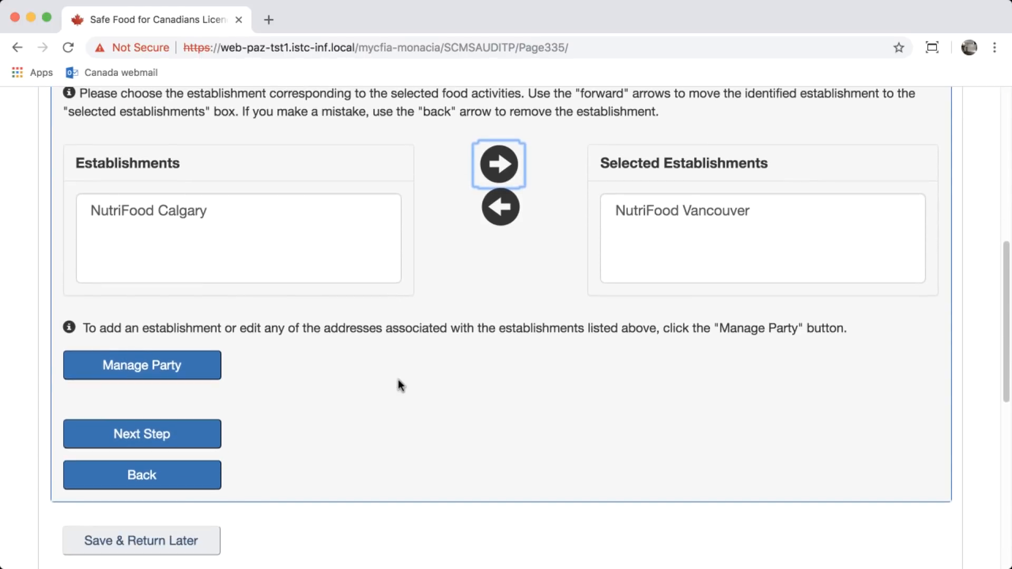
left_click(205, 435)
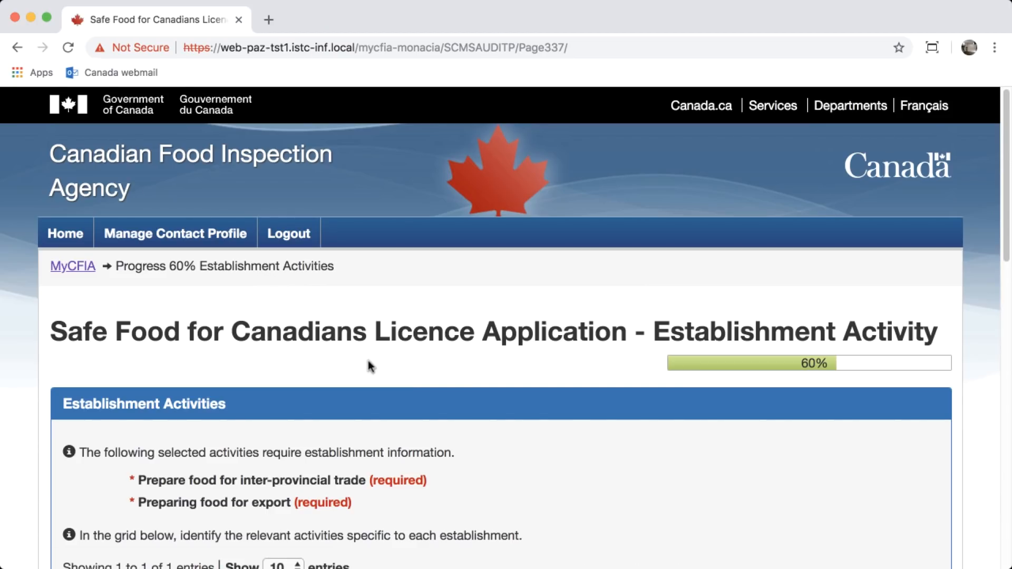
scroll(368, 361, "down", 5)
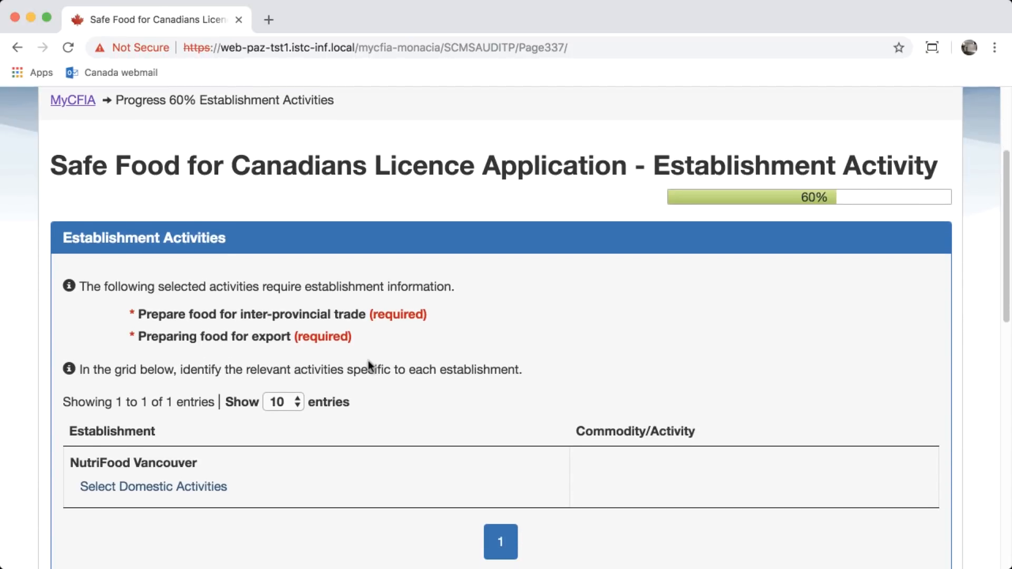
Open NutriFood Vancouver's domestic activities and select Label, Package, Process, treat, preserve, manufacture and Store for Processed Egg under Prepare food for inter-provincial trade.
left_click(219, 406)
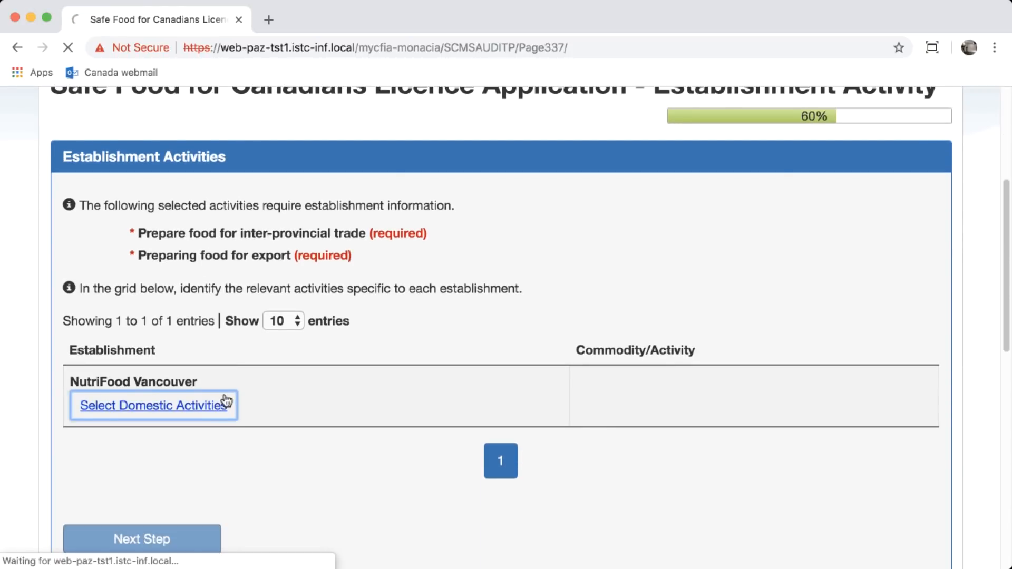
scroll(508, 260, "down", 5)
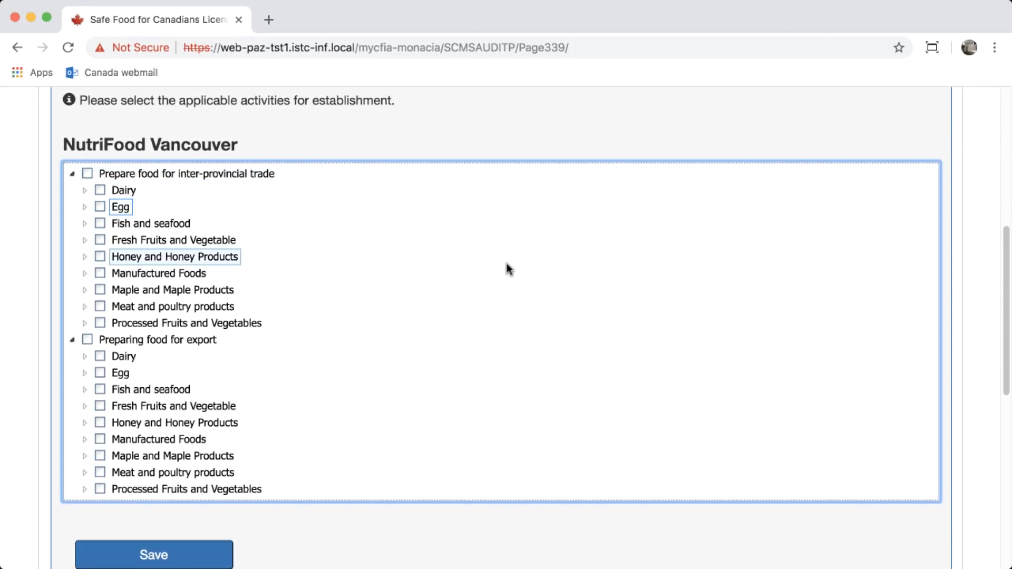
left_click(84, 207)
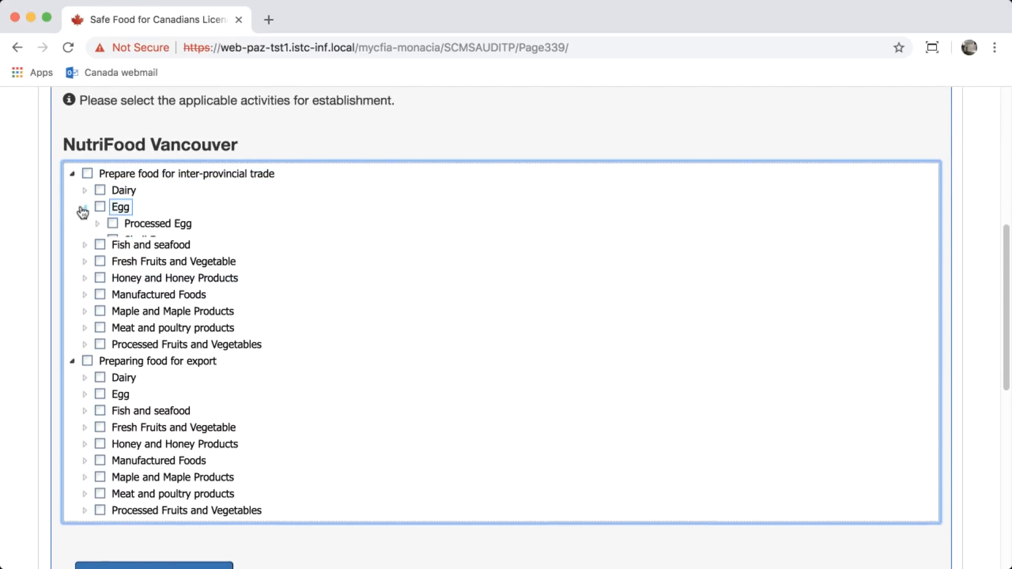
left_click(98, 223)
left_click(125, 240)
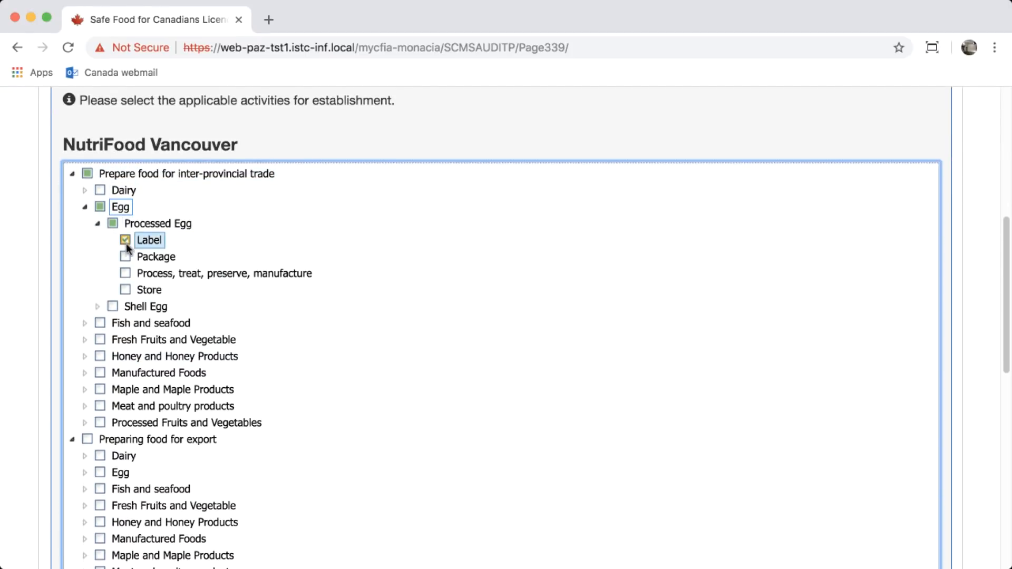
left_click(126, 256)
left_click(125, 273)
left_click(124, 289)
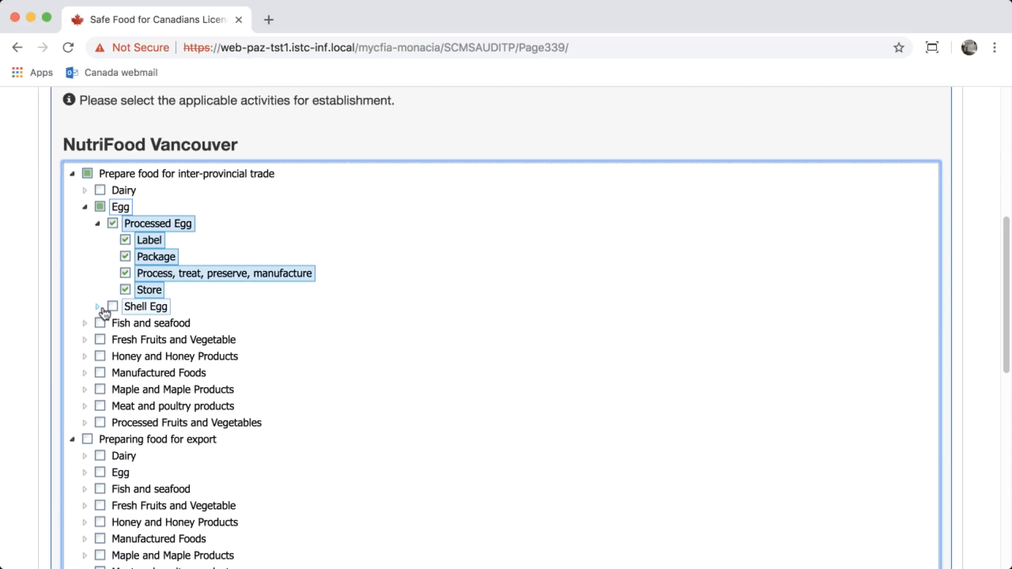
Select Grade, Label, Package, Process, treat, preserve, manufacture and Store for Shell Egg under Prepare food for inter-provincial trade.
left_click(98, 306)
left_click(125, 323)
left_click(125, 356)
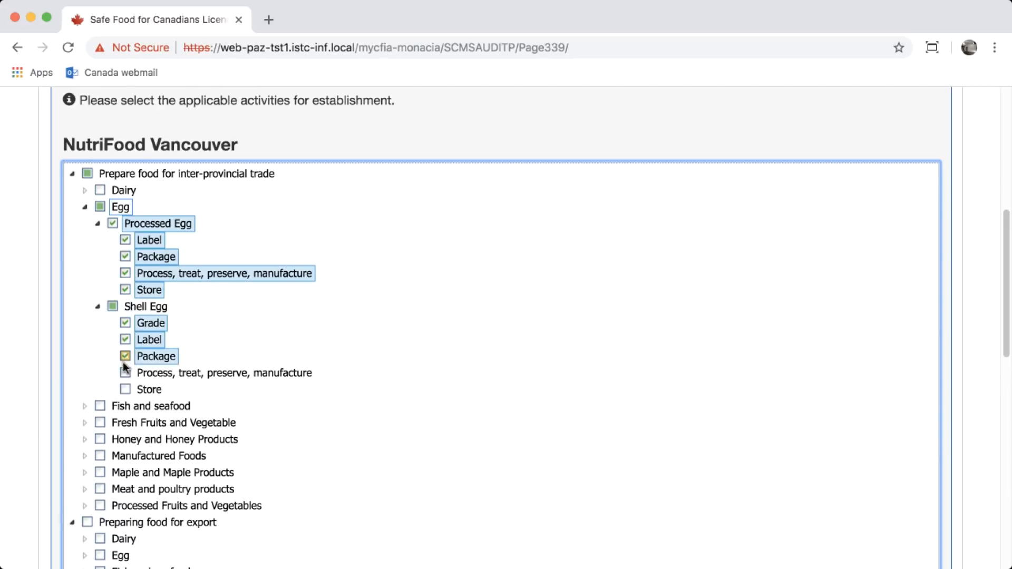
left_click(125, 373)
left_click(125, 389)
Select the whole Egg commodity under Preparing food for export and save NutriFood Vancouver's activities.
scroll(126, 390, "down", 2)
scroll(127, 392, "down", 1)
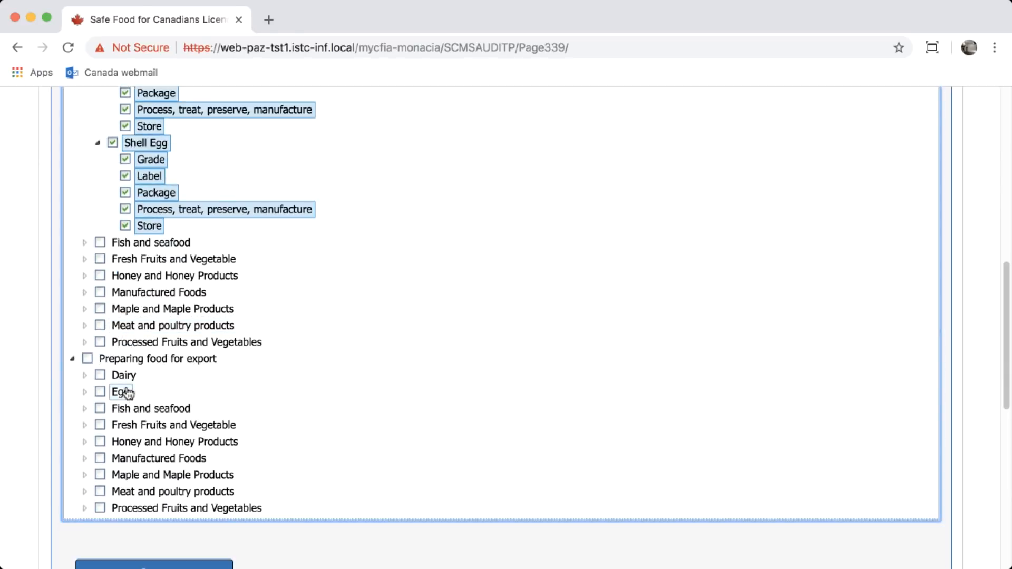
left_click(99, 392)
scroll(210, 395, "down", 4)
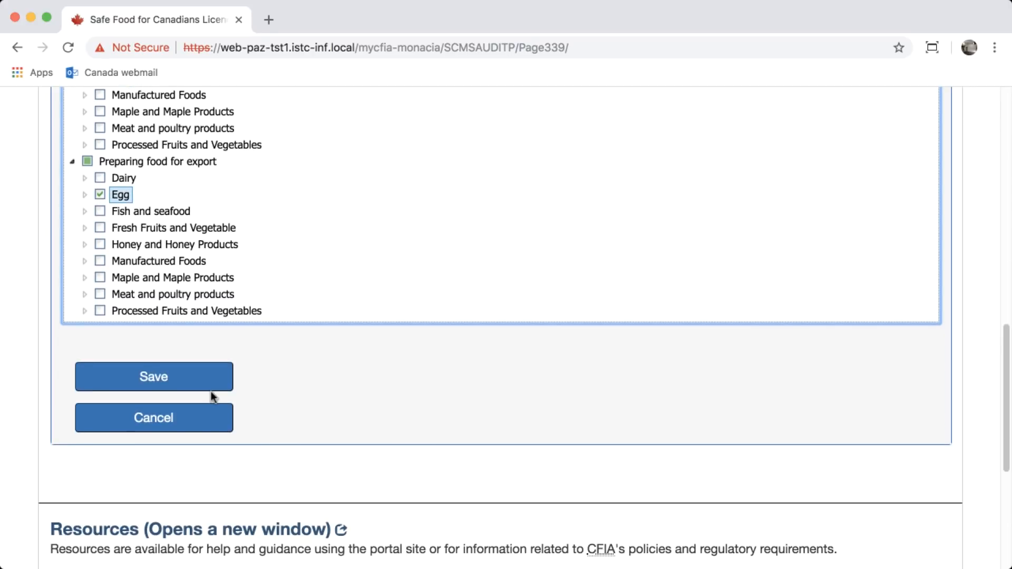
left_click(203, 389)
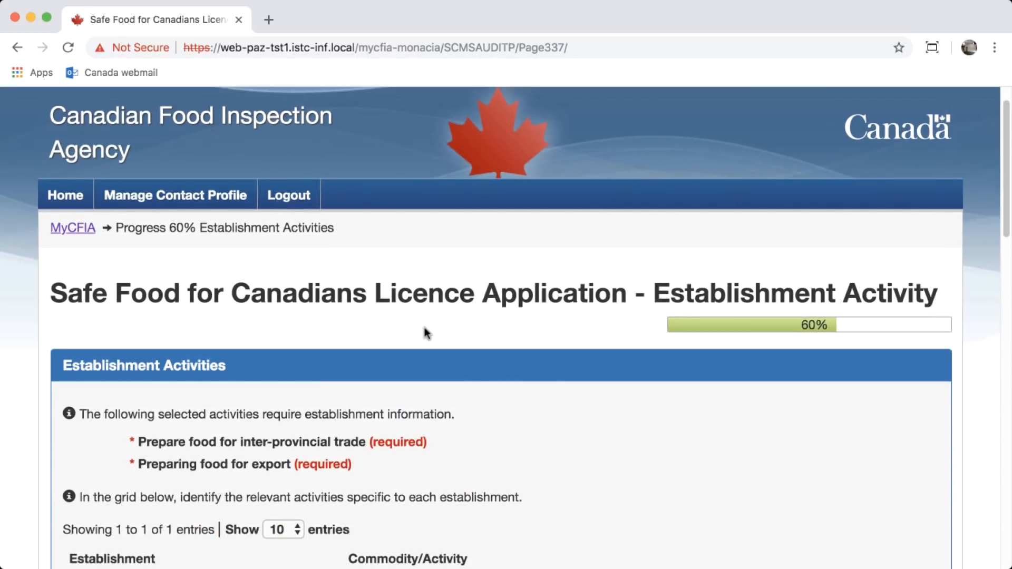
Review the Establishment Activities grid and proceed to the Preventive Control Plan (PCP) Declaration.
scroll(425, 331, "down", 2)
scroll(424, 328, "down", 5)
scroll(583, 358, "down", 7)
left_click(212, 449)
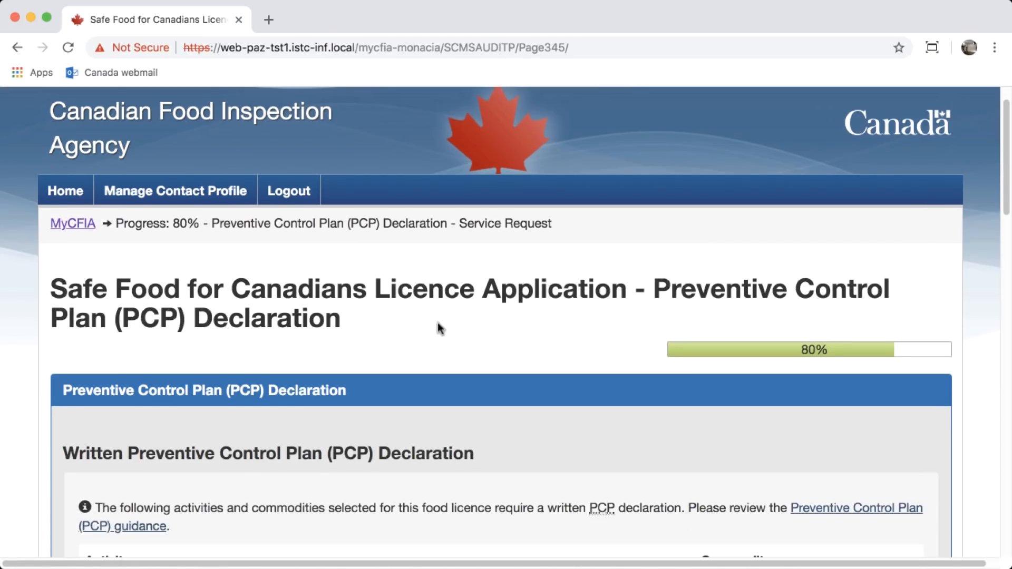
Declare that NutriFood Incorporated keeps and maintains a written PCP for preparing eggs for inter-provincial trade.
scroll(438, 327, "down", 4)
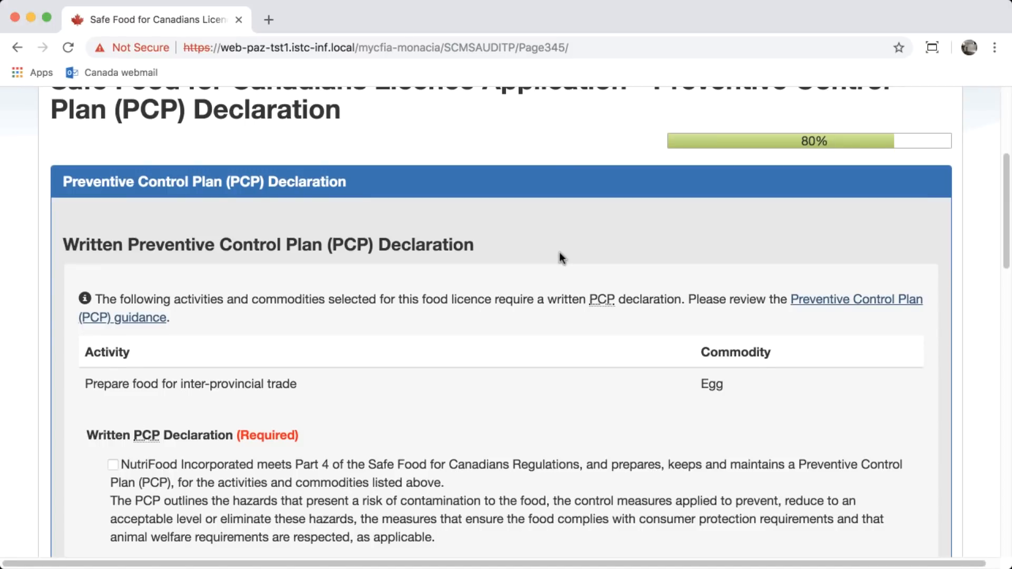
scroll(454, 284, "down", 3)
scroll(427, 304, "down", 2)
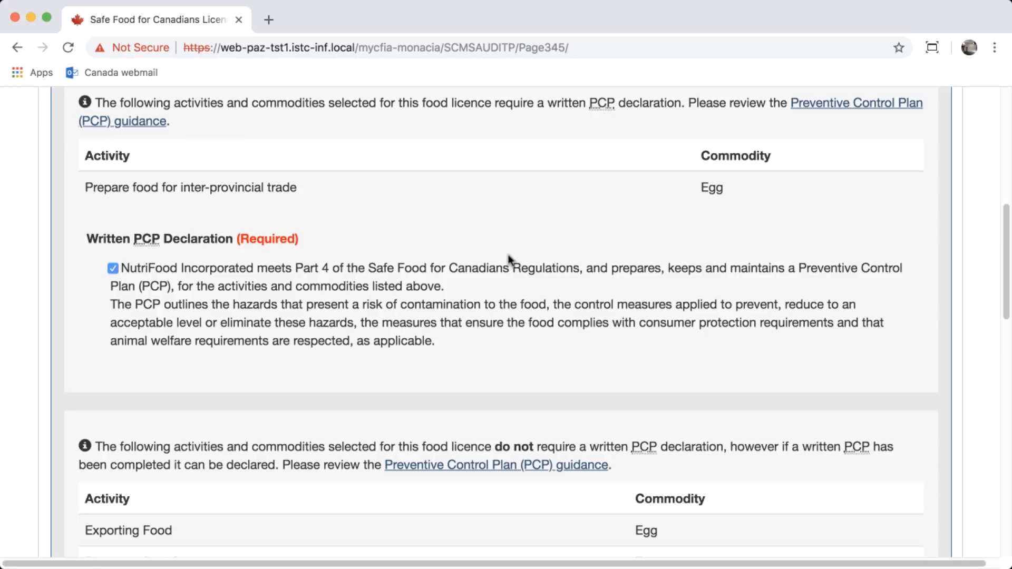
Declare that a written PCP is kept and maintained for Exporting Food and Preparing food for export, and proceed to Review and Submit.
scroll(508, 258, "down", 5)
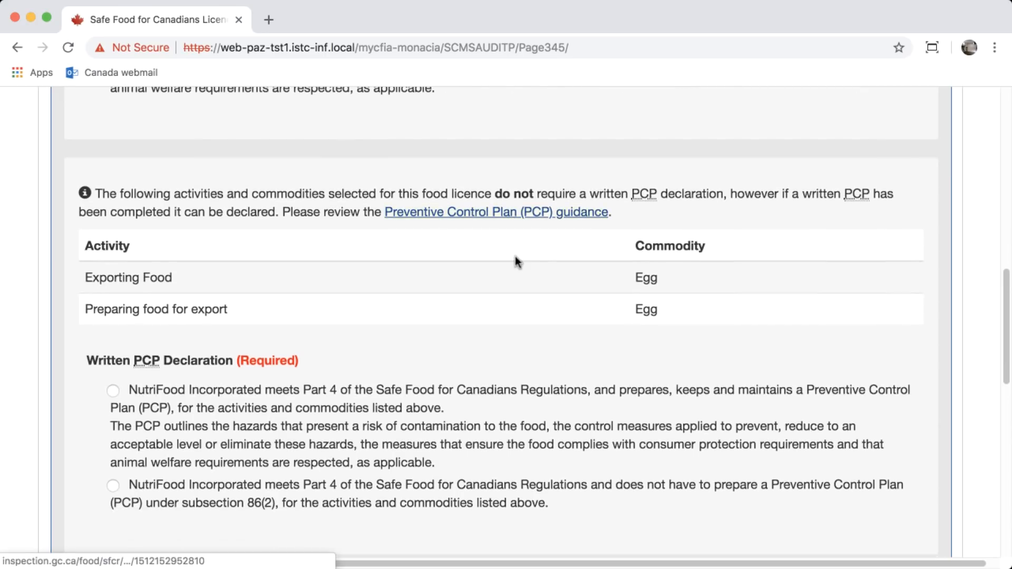
scroll(515, 257, "down", 1)
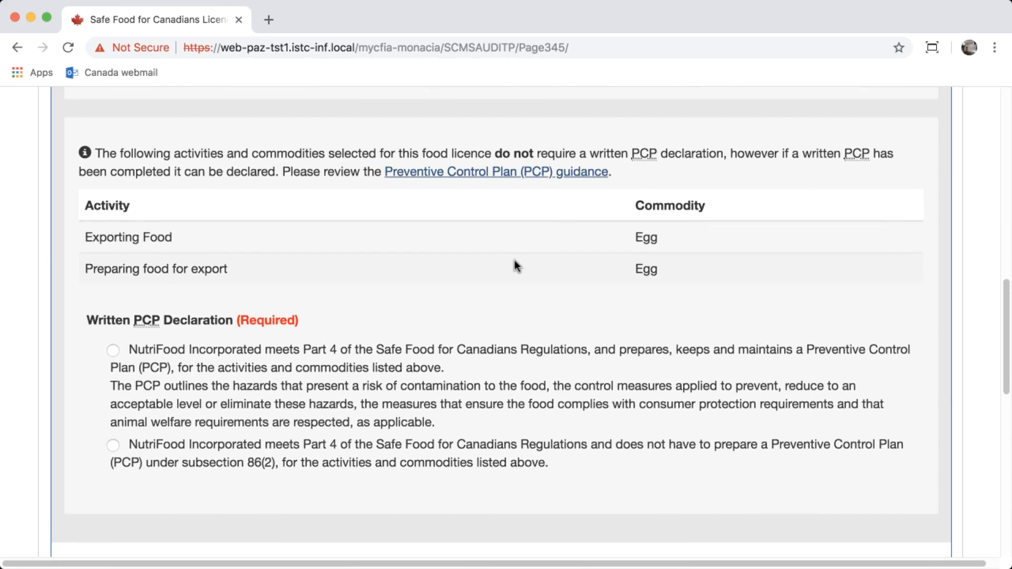
scroll(514, 260, "down", 3)
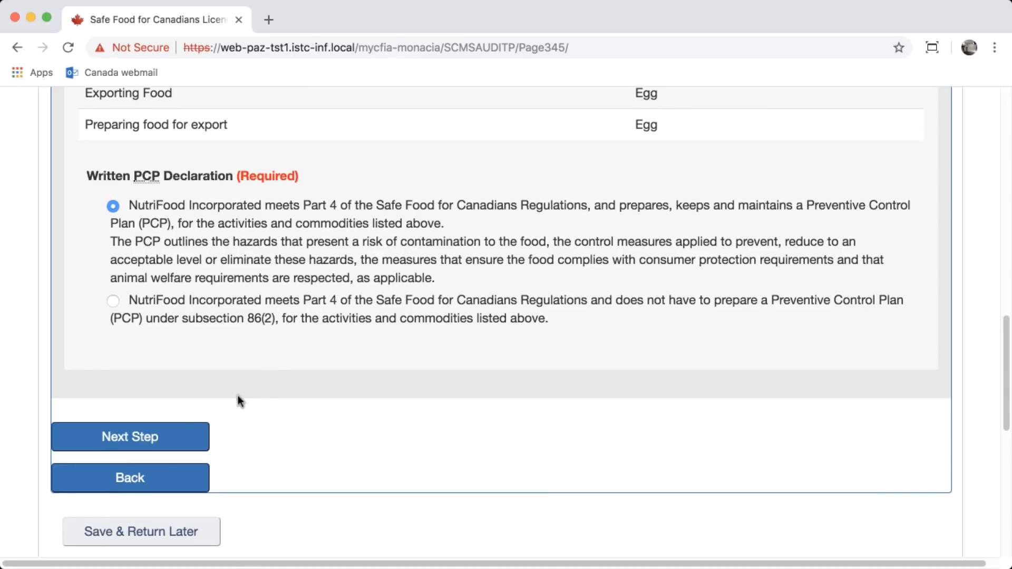
left_click(171, 443)
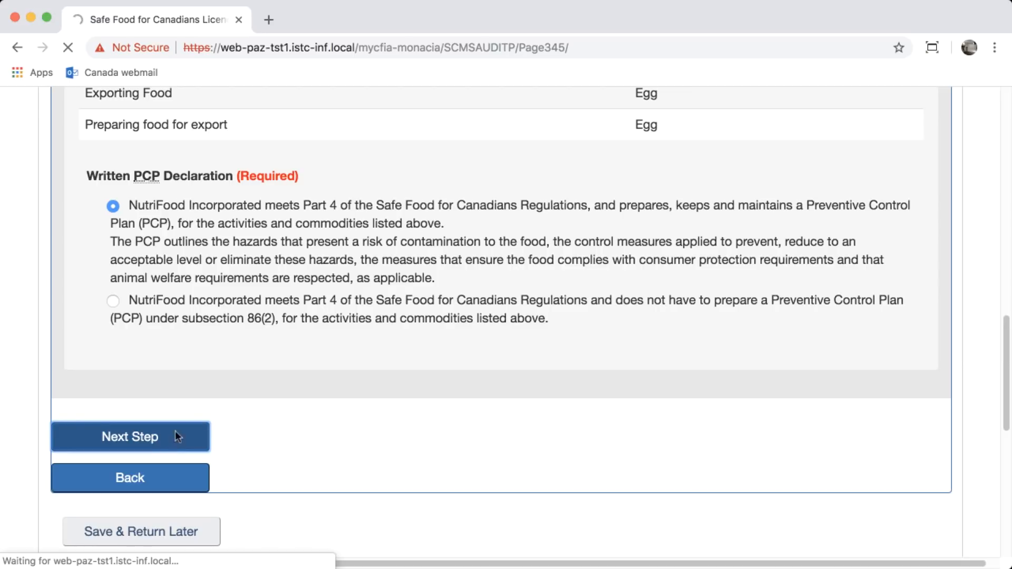
Review the application details, accept the required fee, truthful information and public registry declarations, and submit the application.
scroll(536, 291, "down", 5)
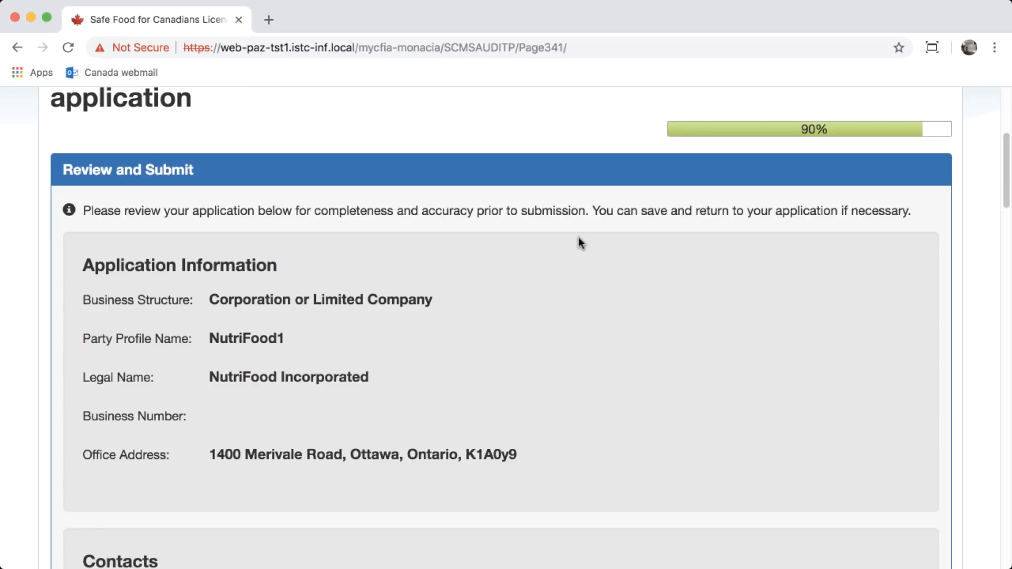
scroll(579, 243, "down", 3)
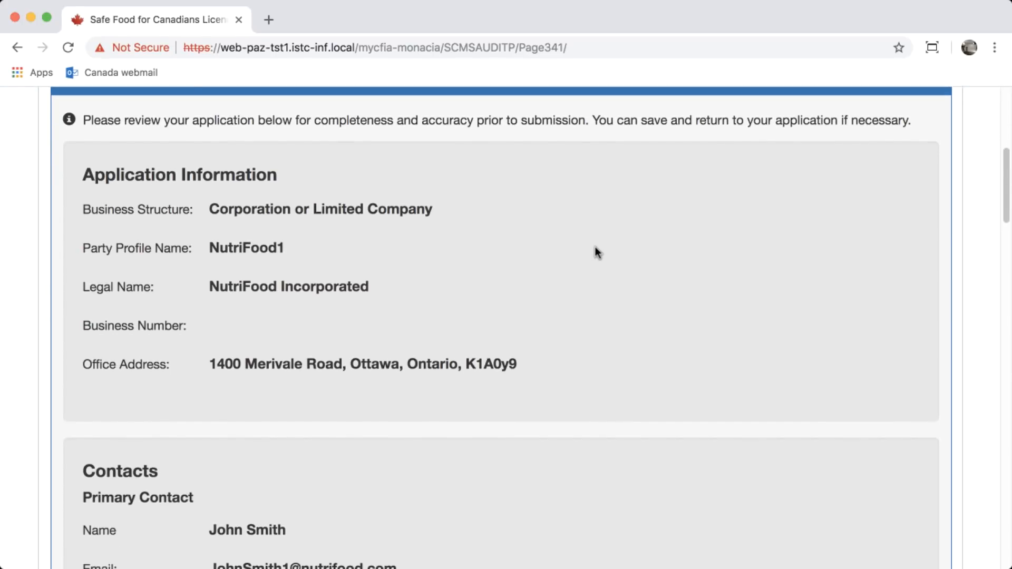
scroll(594, 248, "down", 10)
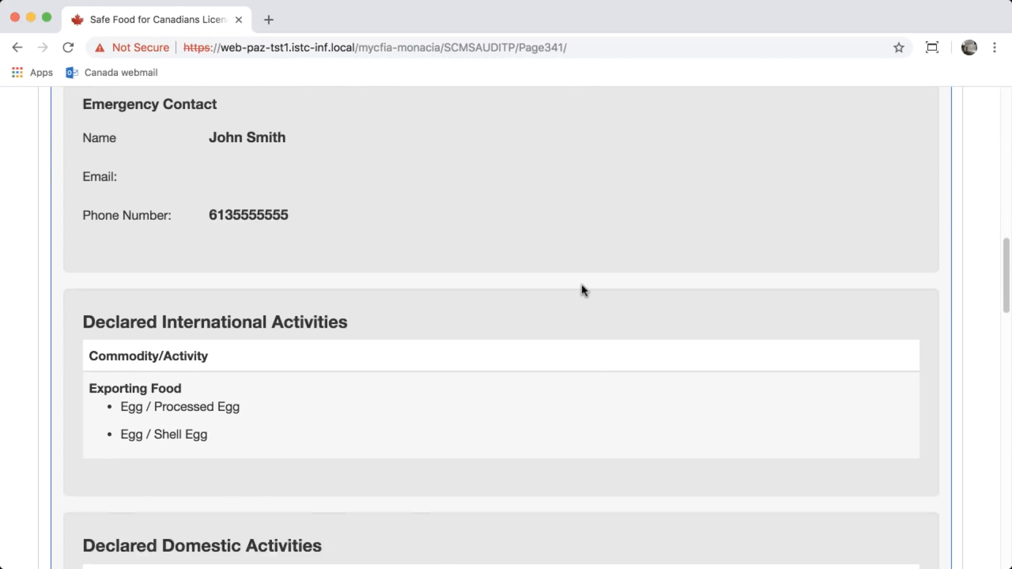
scroll(580, 287, "down", 15)
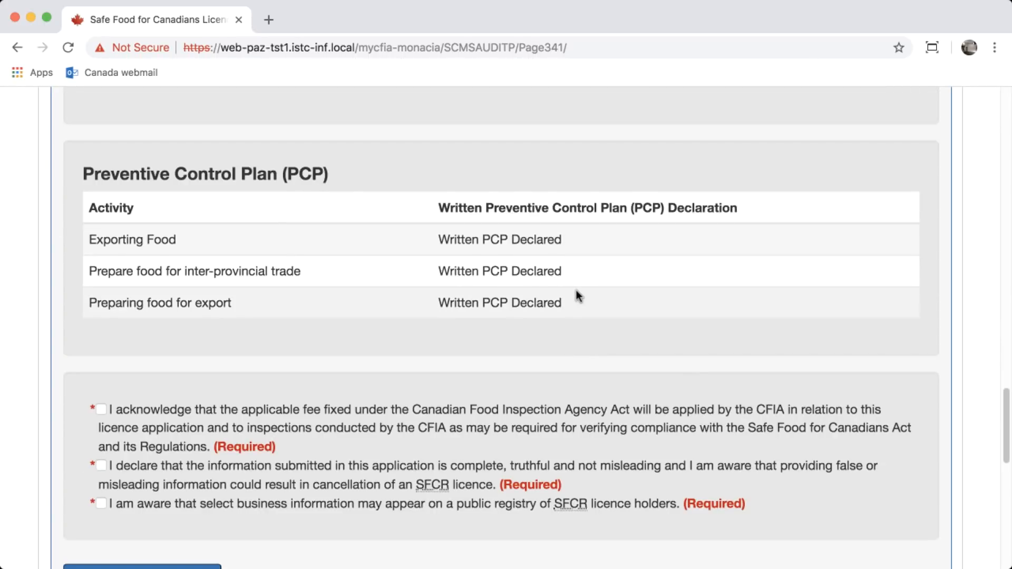
scroll(576, 295, "down", 1)
left_click(101, 398)
left_click(101, 456)
left_click(101, 493)
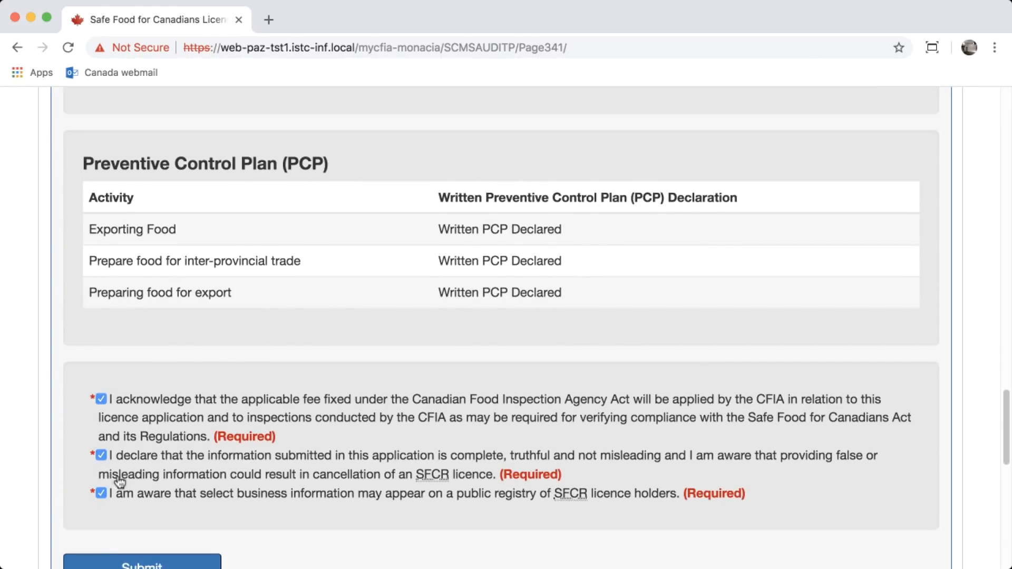
scroll(132, 466, "down", 3)
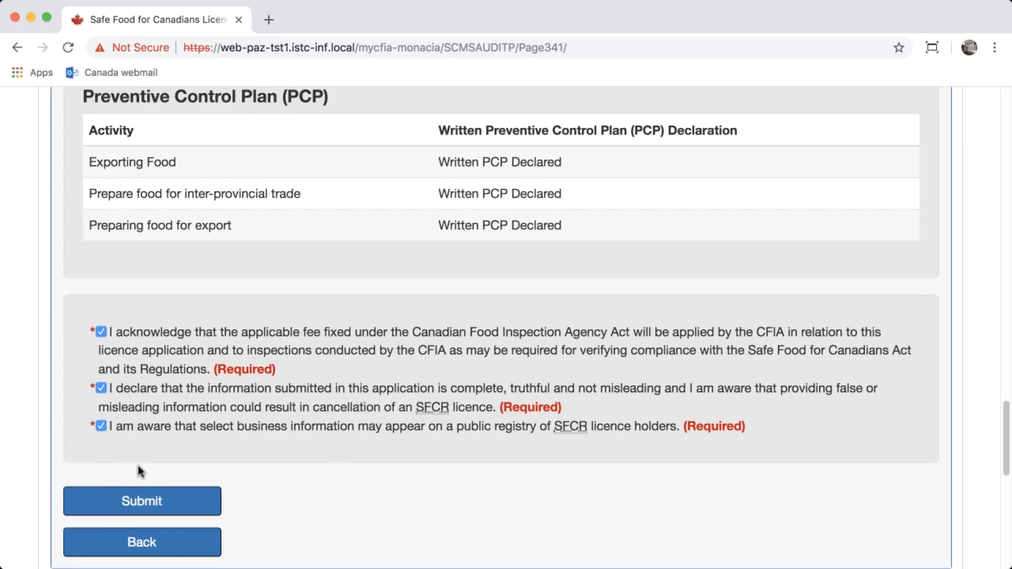
left_click(173, 507)
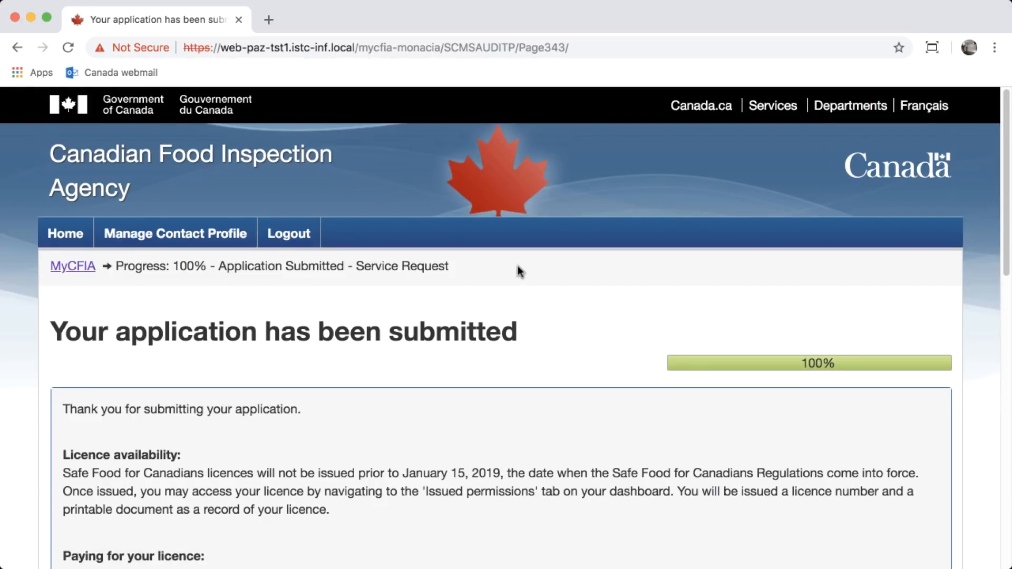
Read the submission notice, return to the dashboard and filter the service requests by "vancouver", sorted by Created On with the newest first.
scroll(517, 267, "down", 3)
scroll(587, 236, "down", 2)
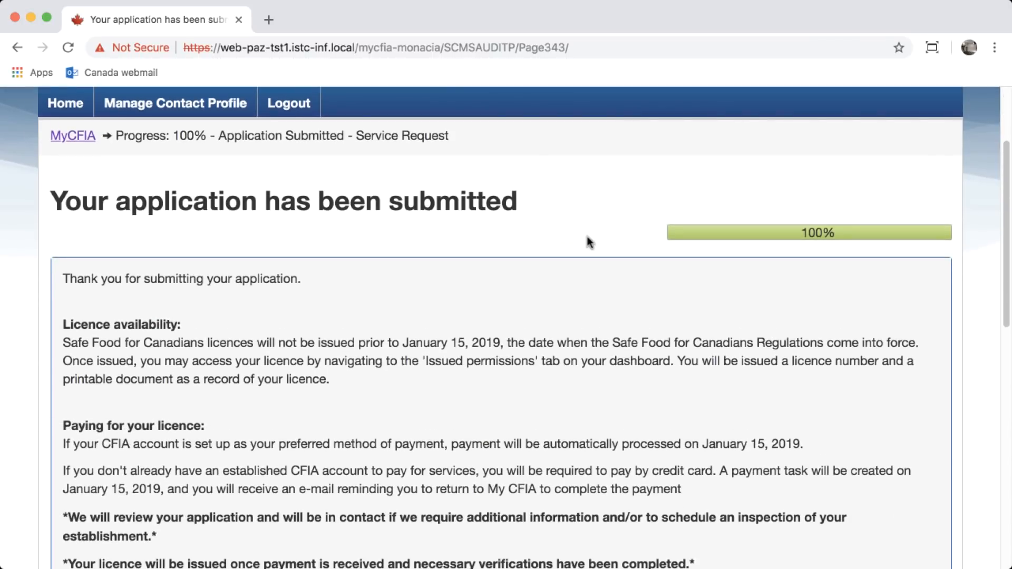
scroll(587, 237, "down", 3)
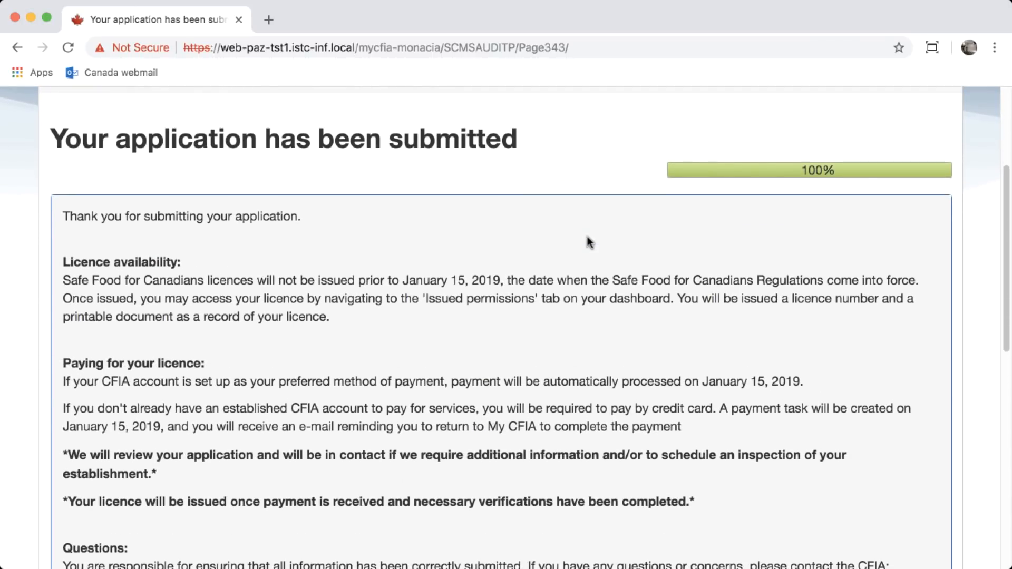
scroll(587, 237, "down", 3)
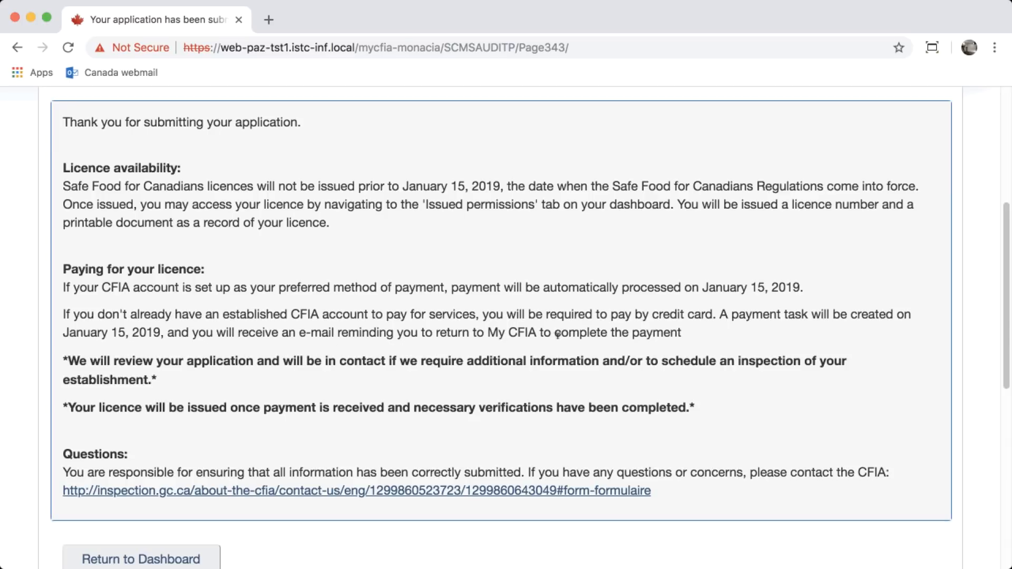
scroll(303, 341, "down", 5)
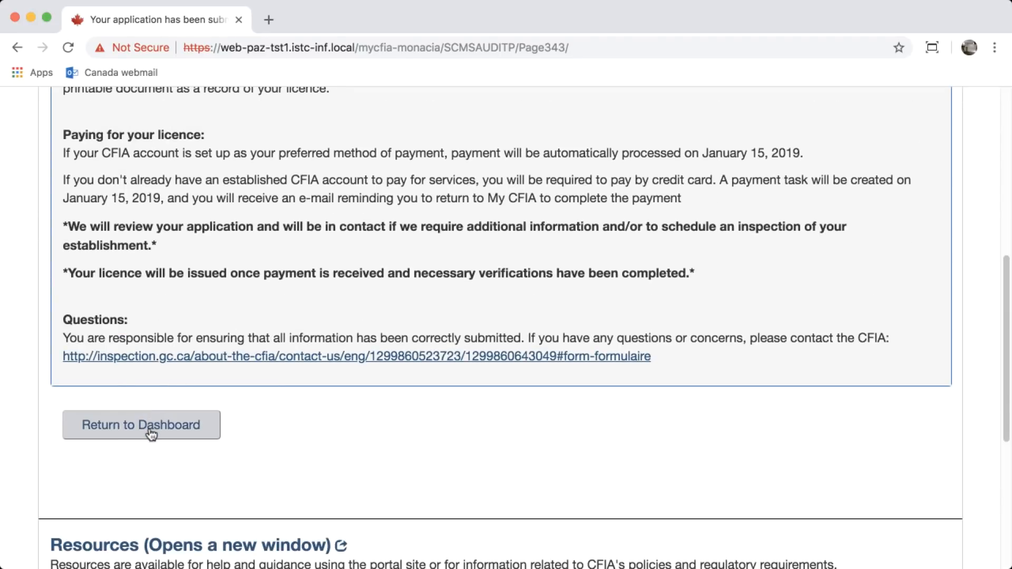
left_click(151, 436)
left_click_drag(1006, 147, 1004, 243)
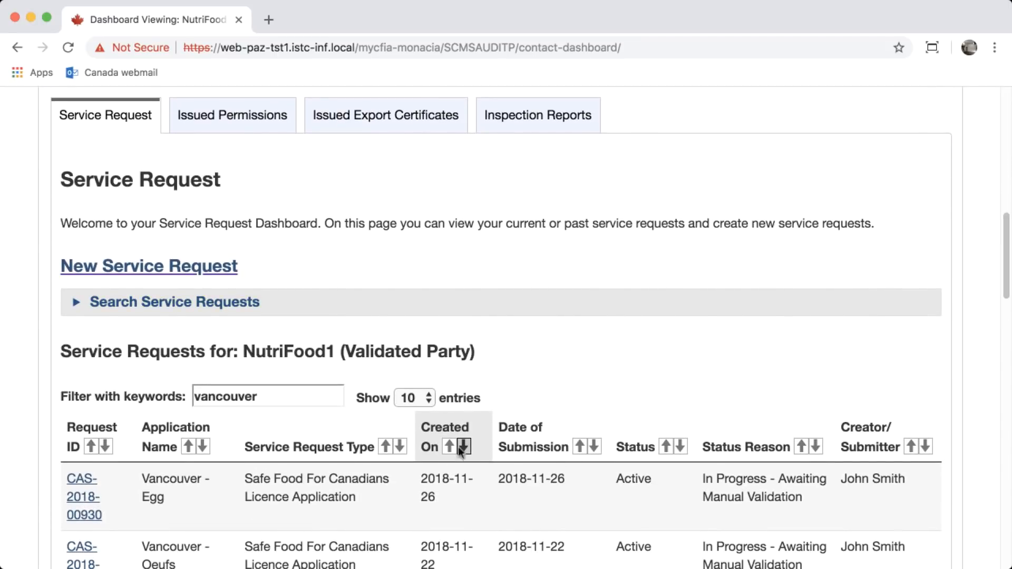